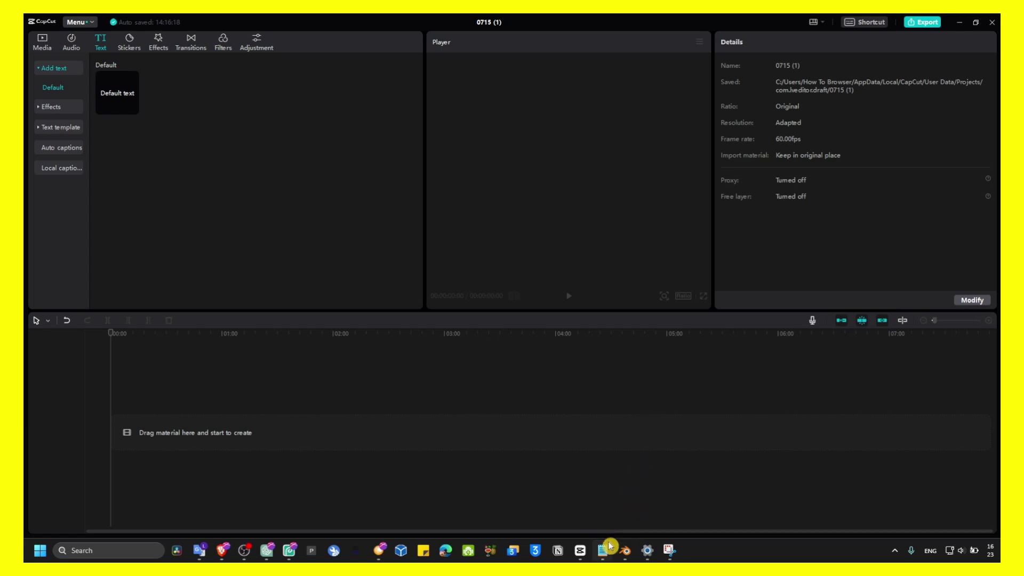
Check the tutorial title in Notepad, hide it, and show CapCut's imported media clips.
click(610, 550)
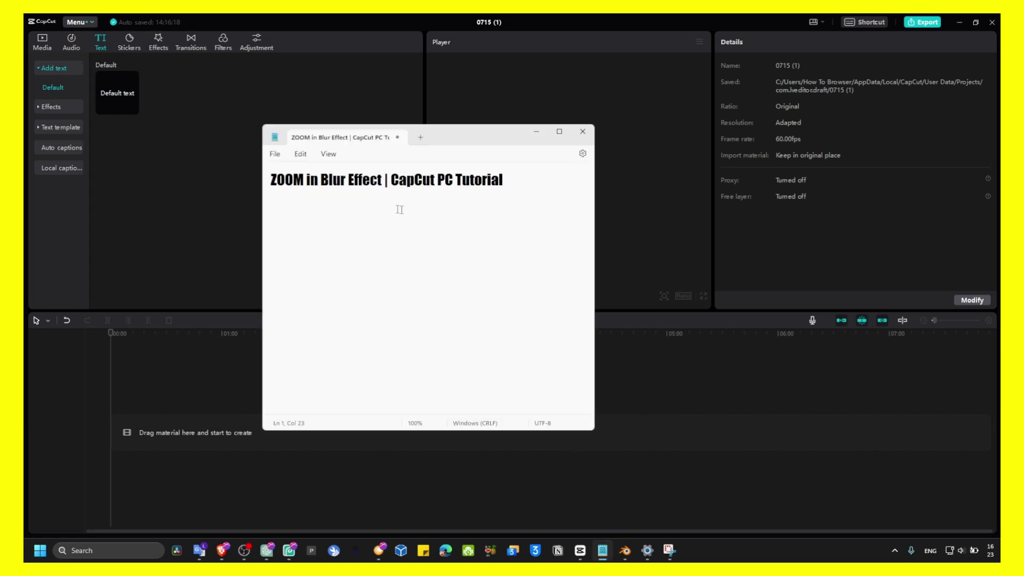
click(537, 134)
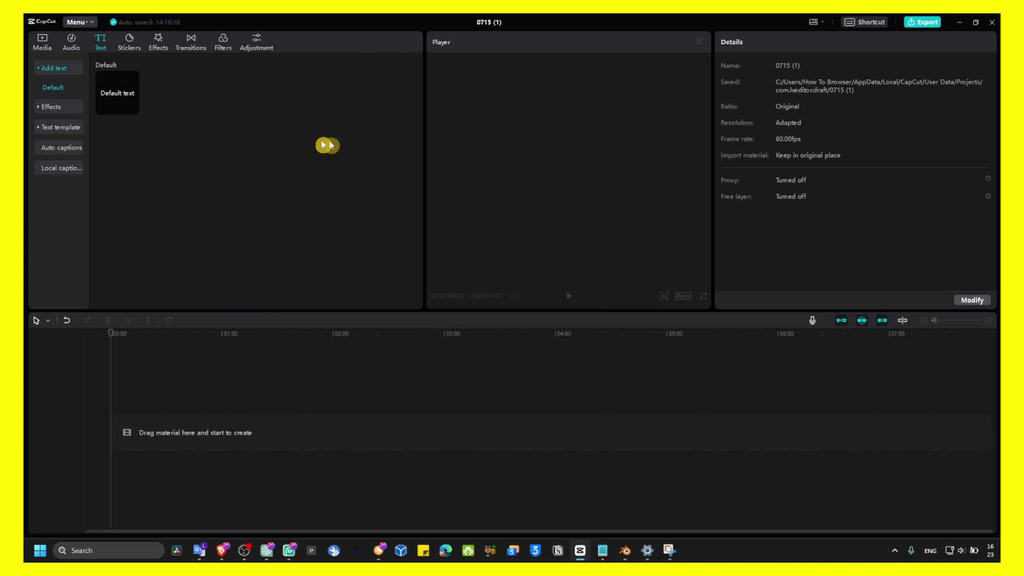
click(42, 45)
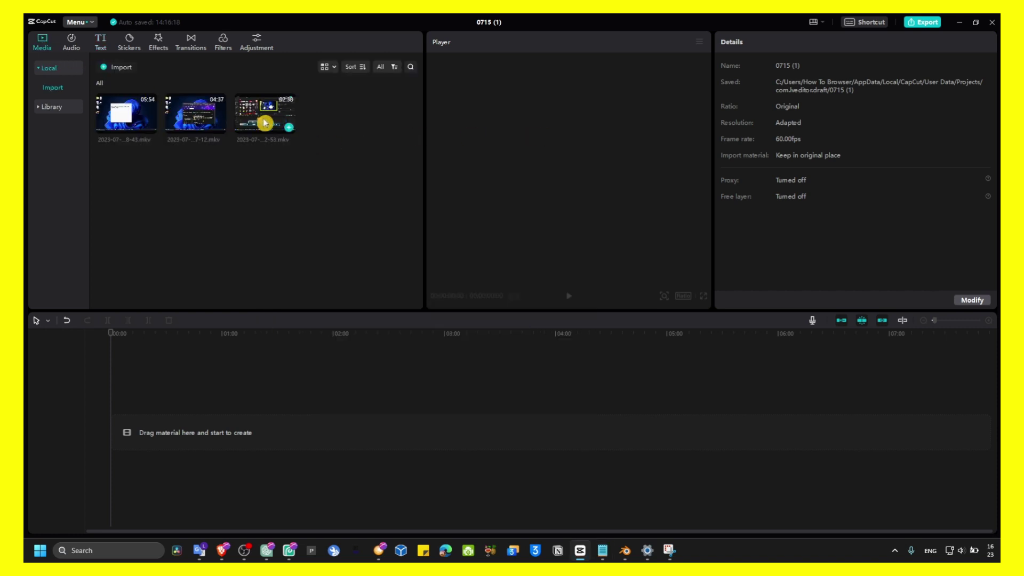
Add the third recording to the timeline, set the project ratio to 9:16, and select the video.
drag(189, 297, 129, 352)
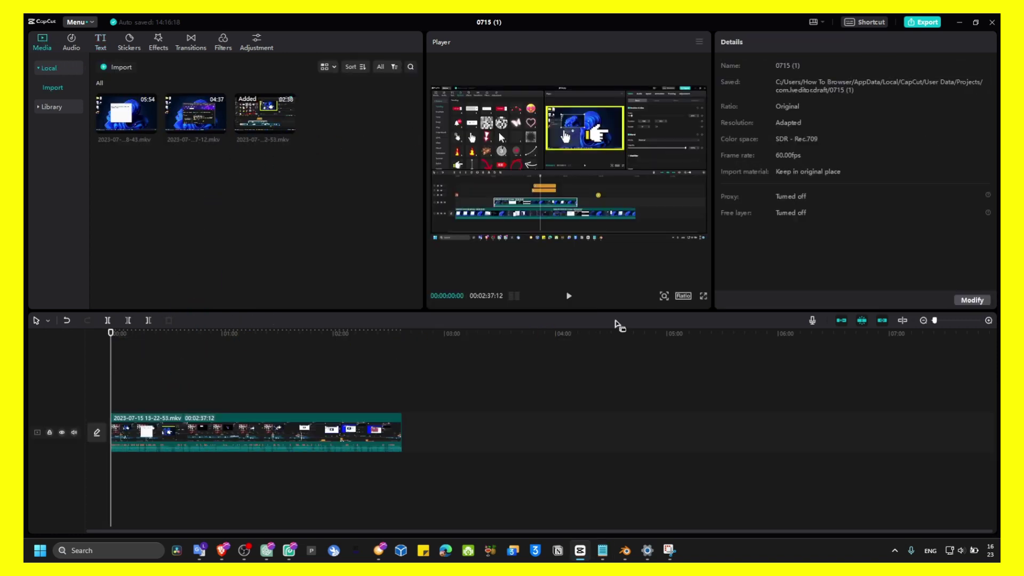
click(686, 297)
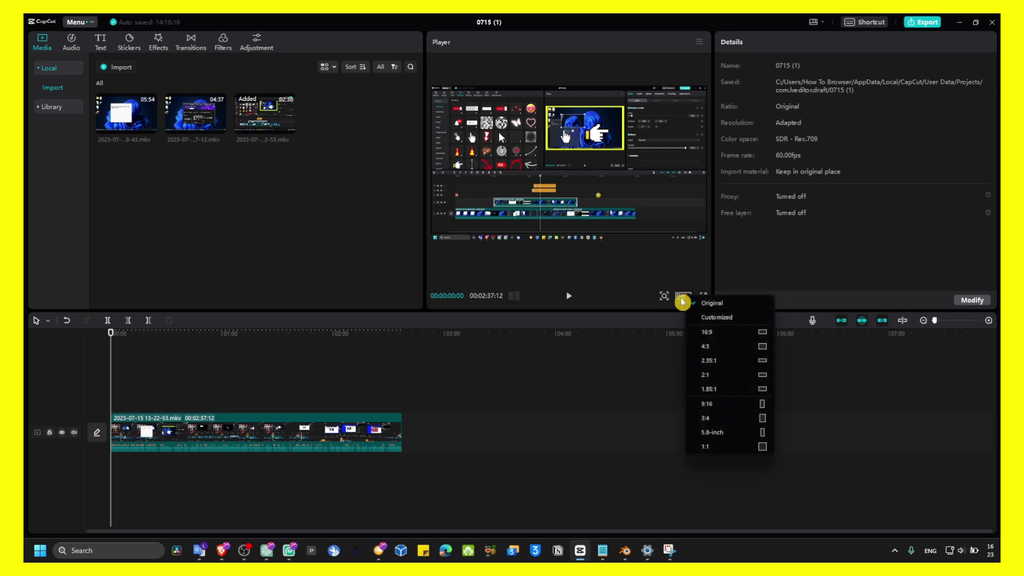
click(698, 331)
click(688, 296)
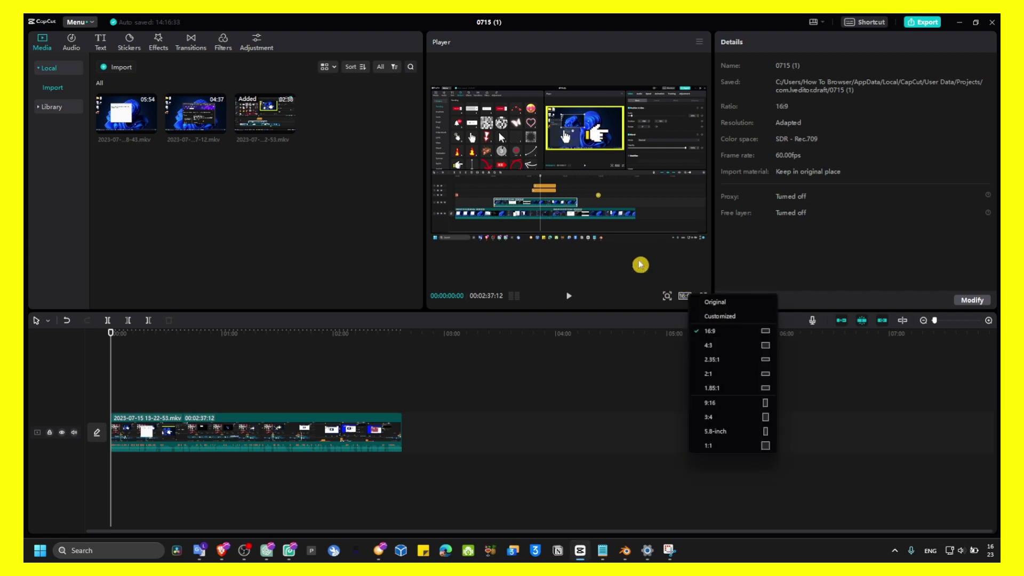
click(686, 300)
click(703, 339)
click(690, 298)
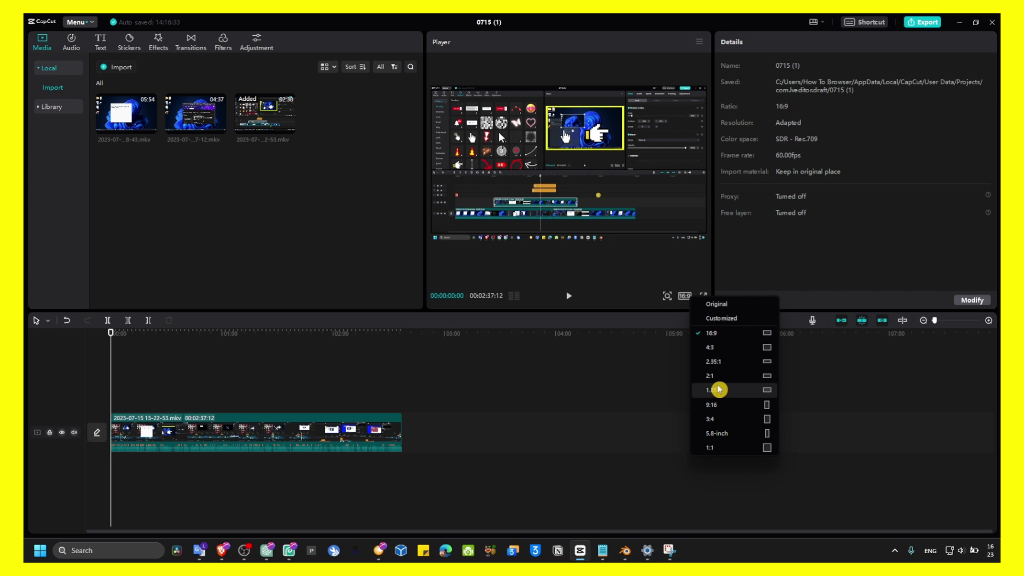
click(716, 392)
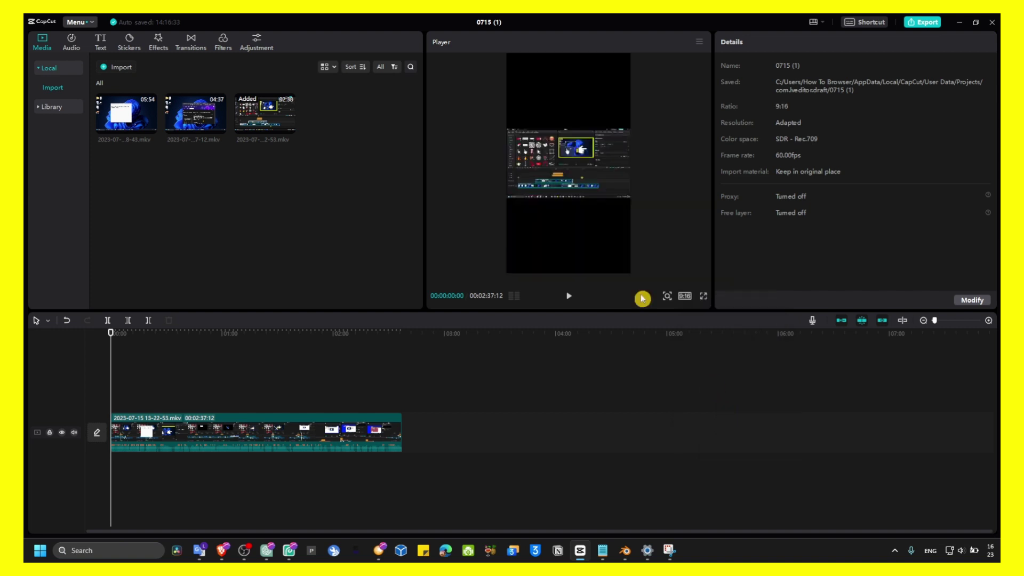
click(596, 199)
Enlarge the video to fill the portrait frame and delete everything after about six seconds.
drag(633, 204, 720, 252)
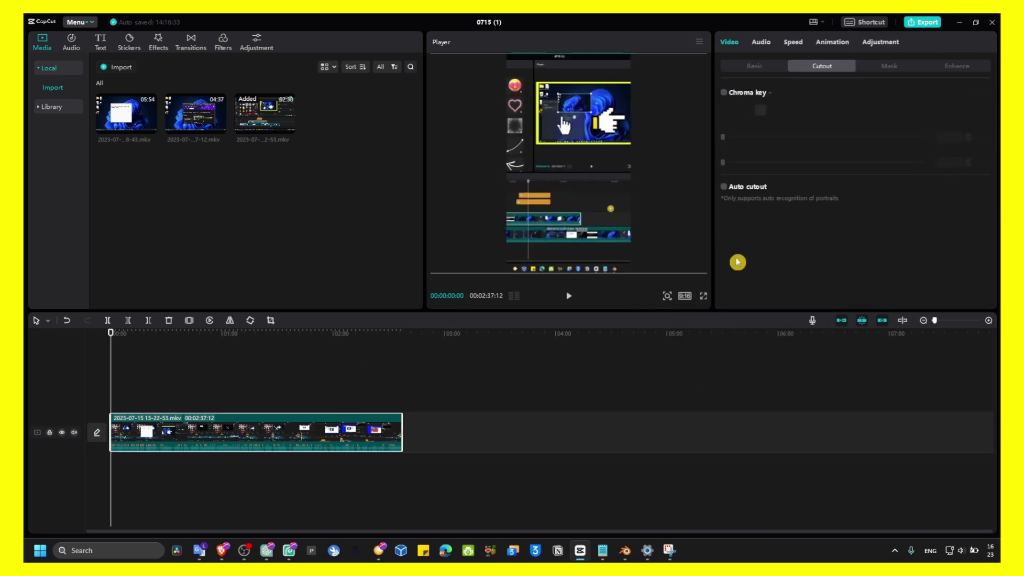
drag(112, 334, 195, 335)
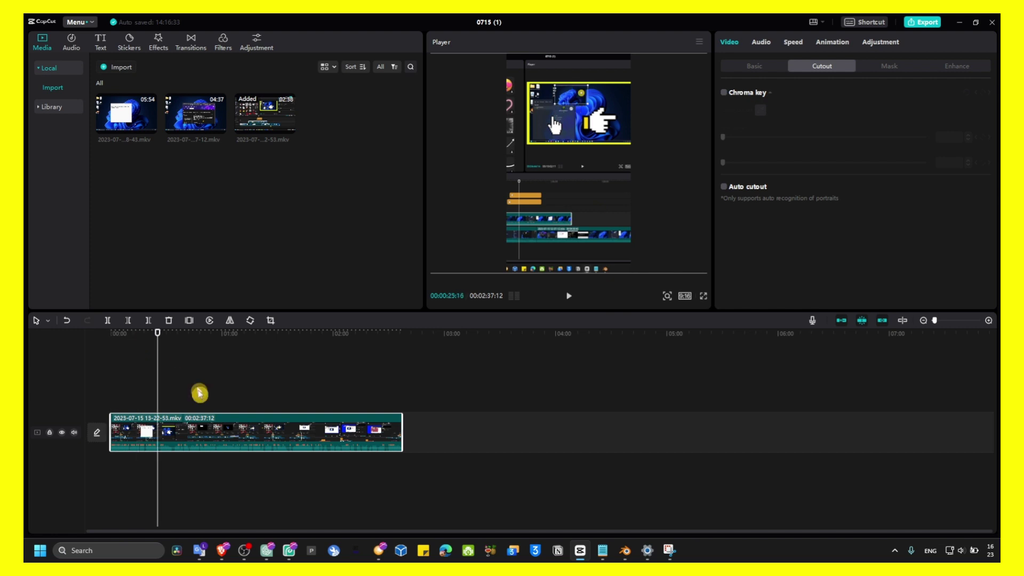
key(w)
Zoom the timeline in on the shortened clip, preview it, and return to its start.
click(147, 433)
key(q)
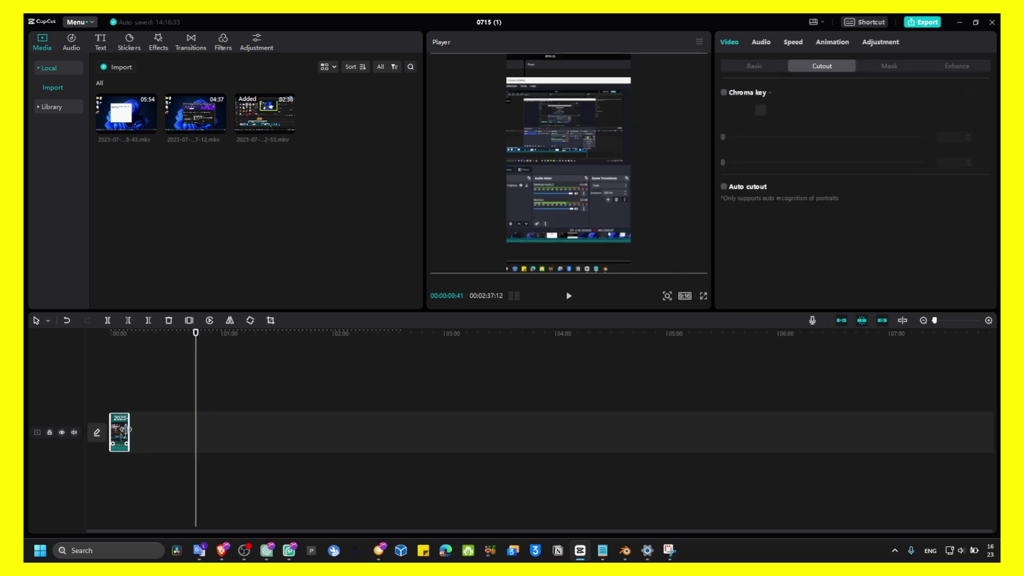
scroll(144, 390, up, 5)
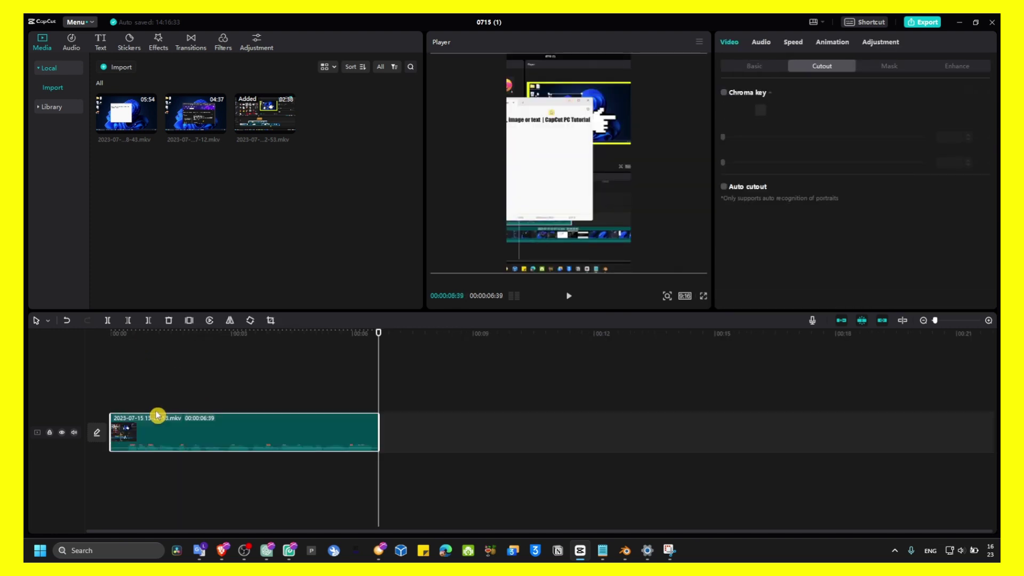
click(168, 335)
drag(168, 335, 268, 335)
drag(945, 323, 922, 323)
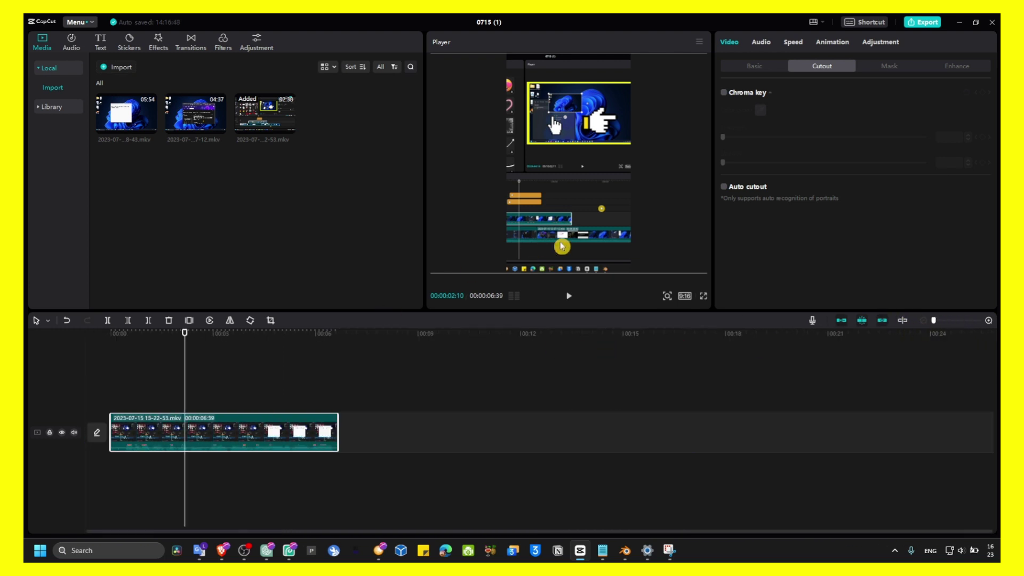
drag(184, 335, 116, 335)
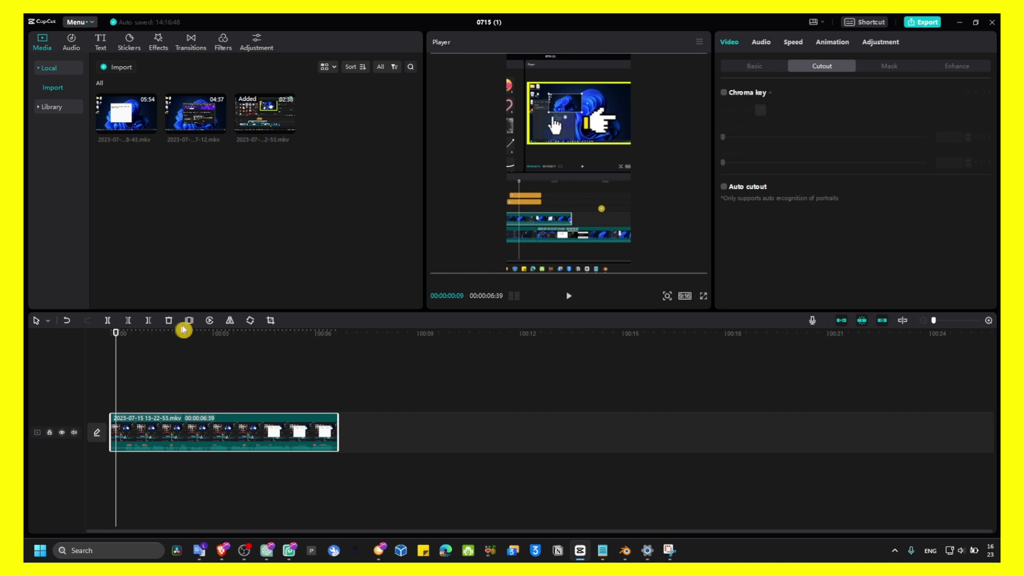
Keyframe Scale at 316% at the start and 471% just under one second in.
click(761, 41)
click(730, 42)
click(753, 66)
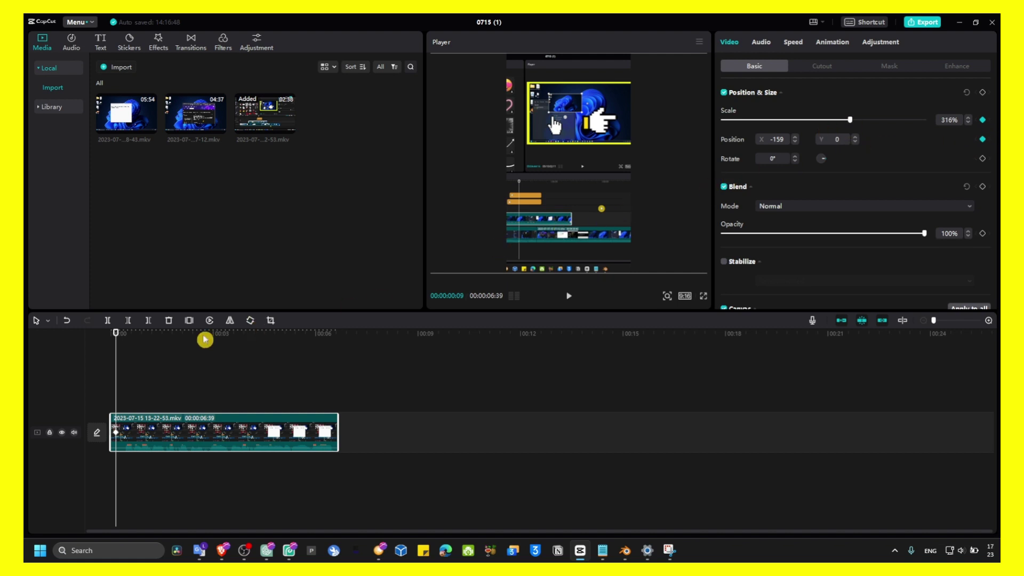
drag(116, 334, 139, 334)
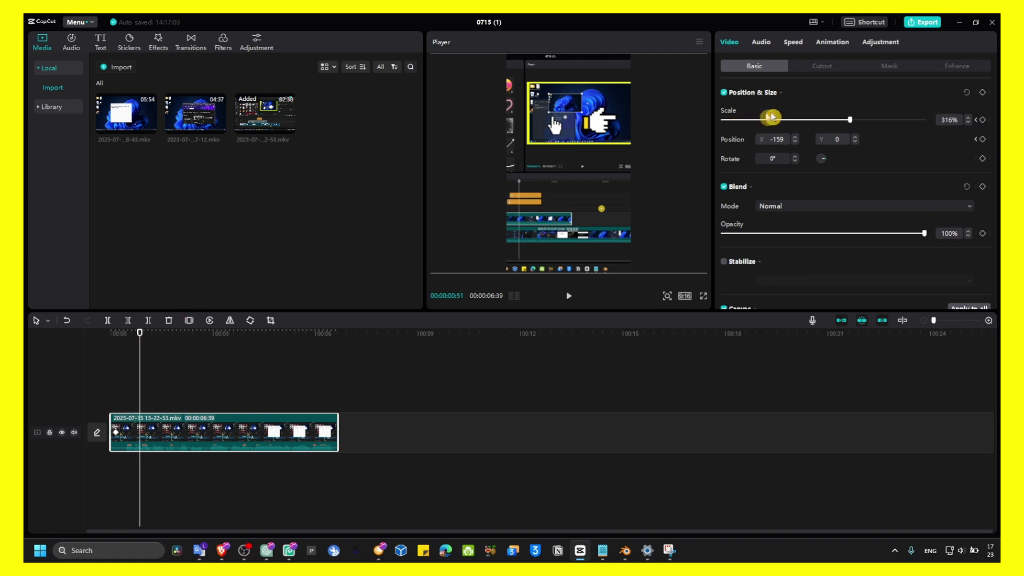
mouse_move(855, 123)
mouse_down()
mouse_move(931, 123)
mouse_move(899, 124)
mouse_up()
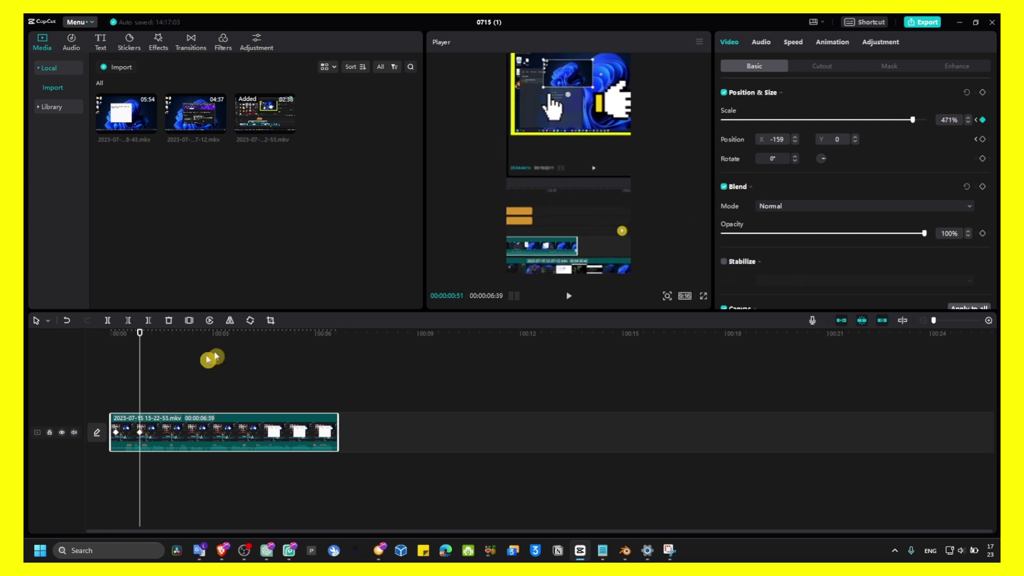
drag(141, 335, 150, 337)
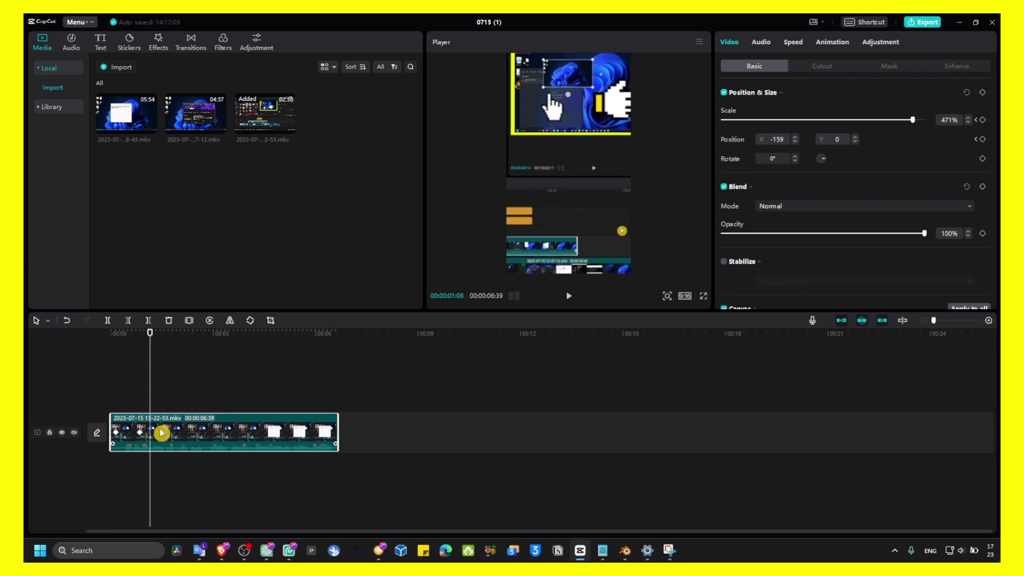
Split the clip just after the zoom keyframe and select the opening zoom-in piece.
key(ctrl+b)
click(138, 344)
drag(152, 343, 130, 343)
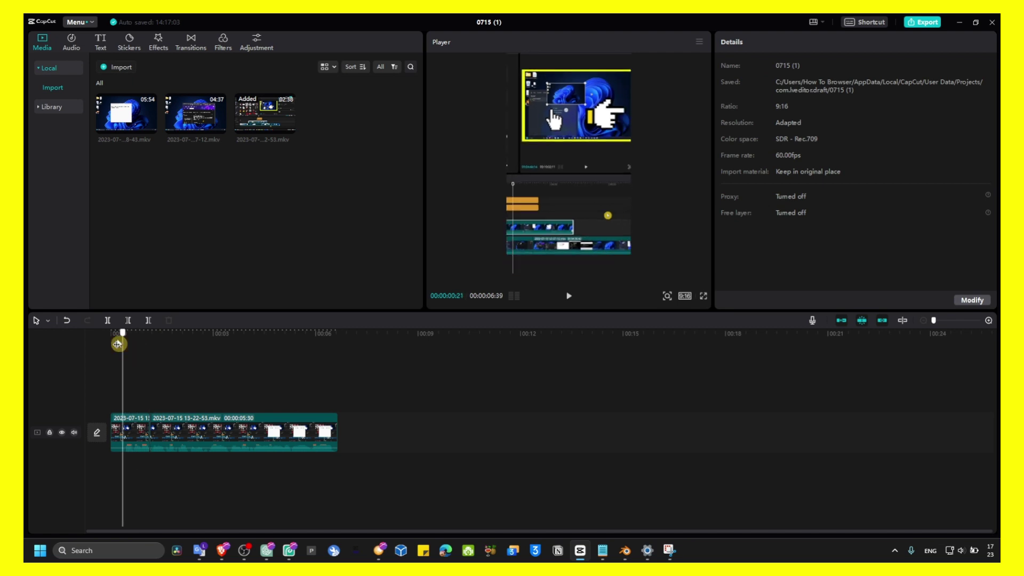
click(195, 428)
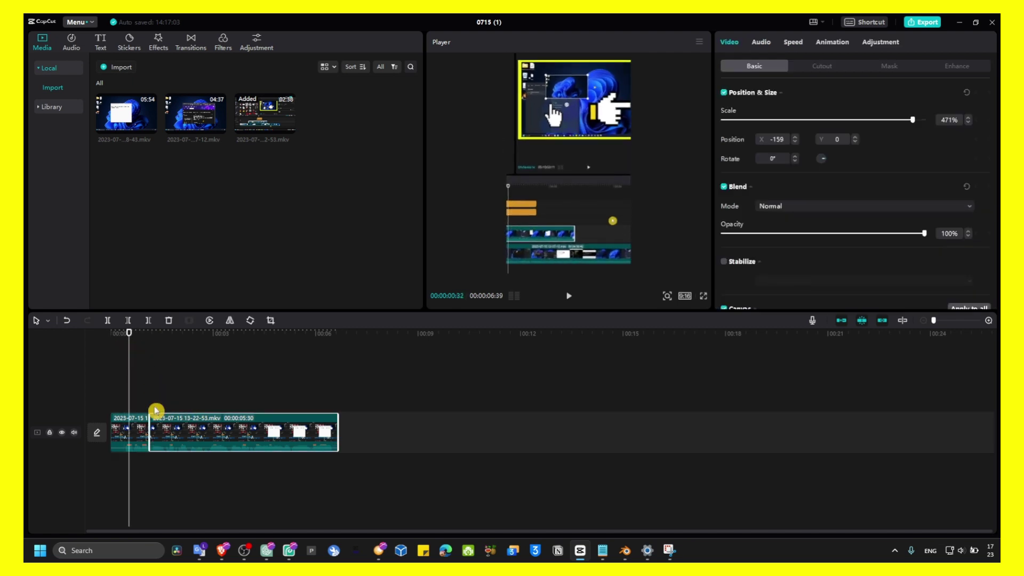
drag(129, 343, 142, 342)
click(128, 432)
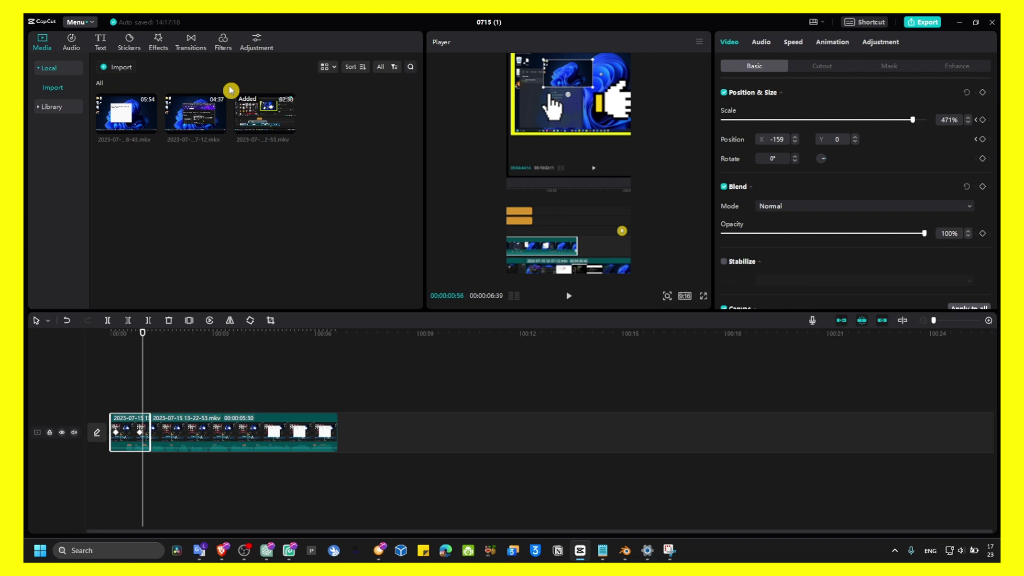
Browse the Blur, Camera and Overlay categories in the Transitions library.
click(190, 41)
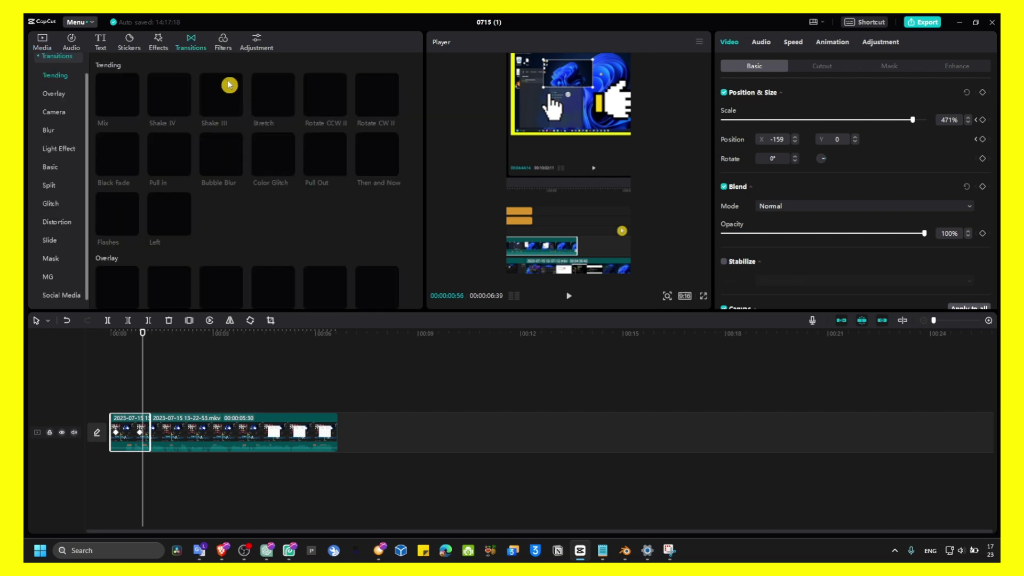
click(50, 130)
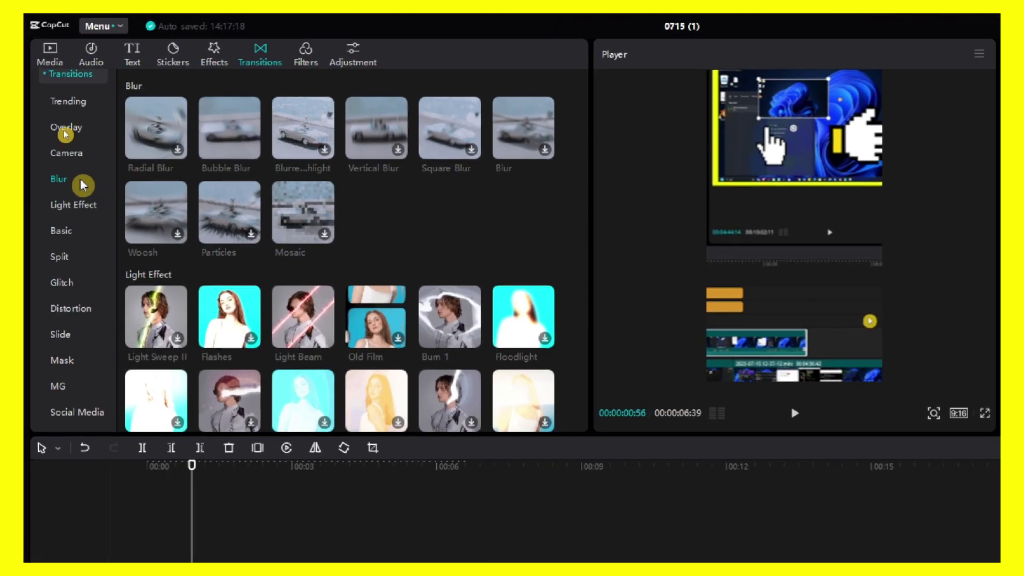
scroll(224, 201, up, 5)
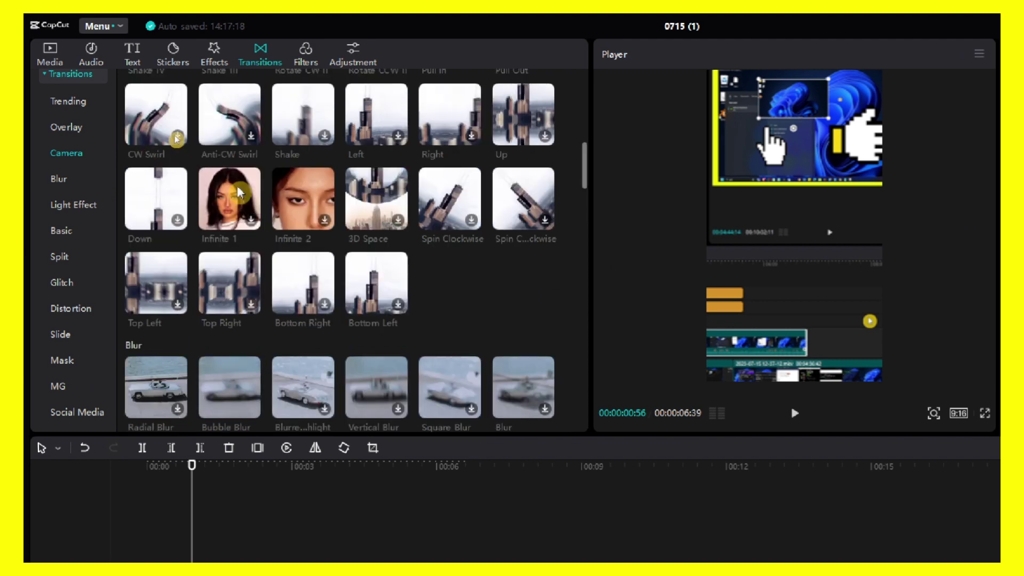
scroll(238, 192, down, 8)
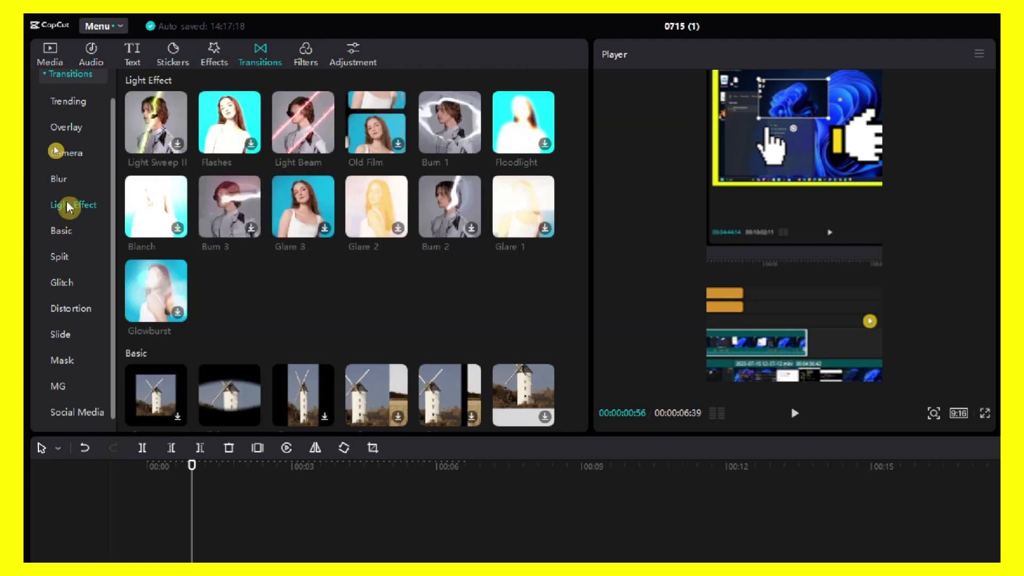
scroll(238, 192, down, 5)
scroll(238, 193, down, 3)
scroll(239, 192, up, 3)
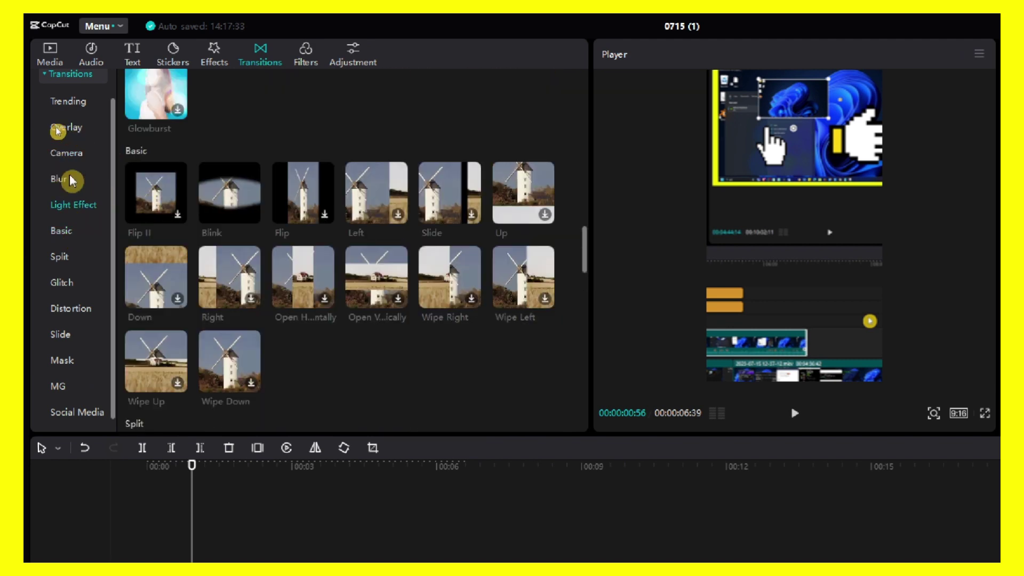
click(61, 178)
click(66, 153)
click(66, 128)
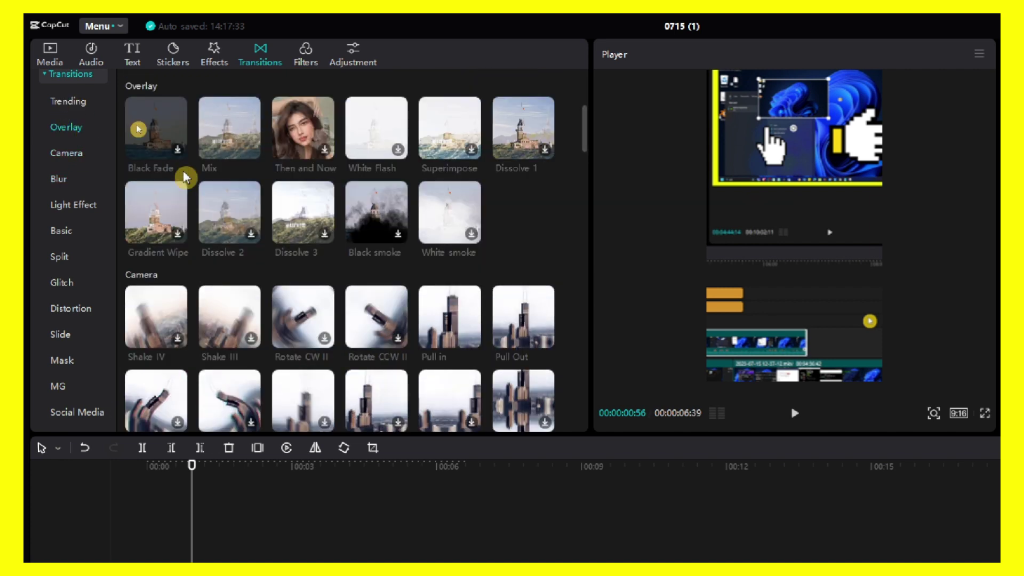
scroll(184, 176, down, 2)
scroll(184, 177, down, 2)
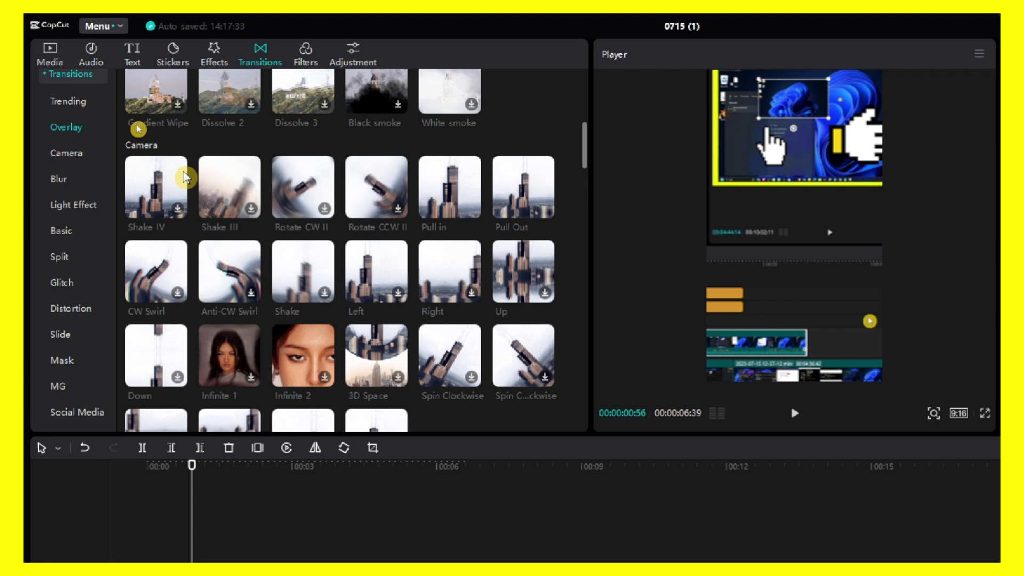
Browse Glitch, Split, Basic, Light Effect and Blur, then drag Camera's Shake onto the cut.
click(62, 282)
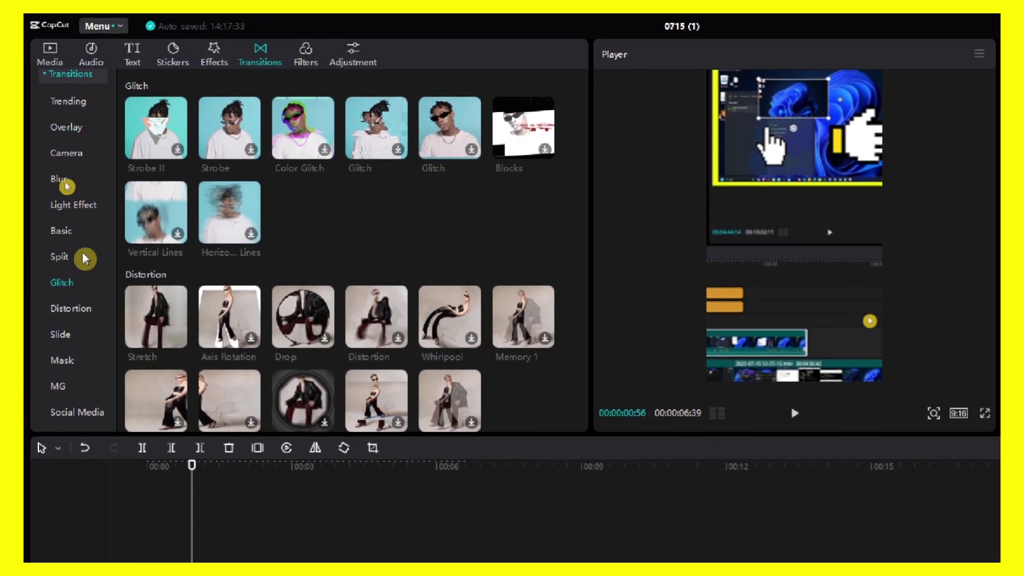
click(60, 255)
click(62, 232)
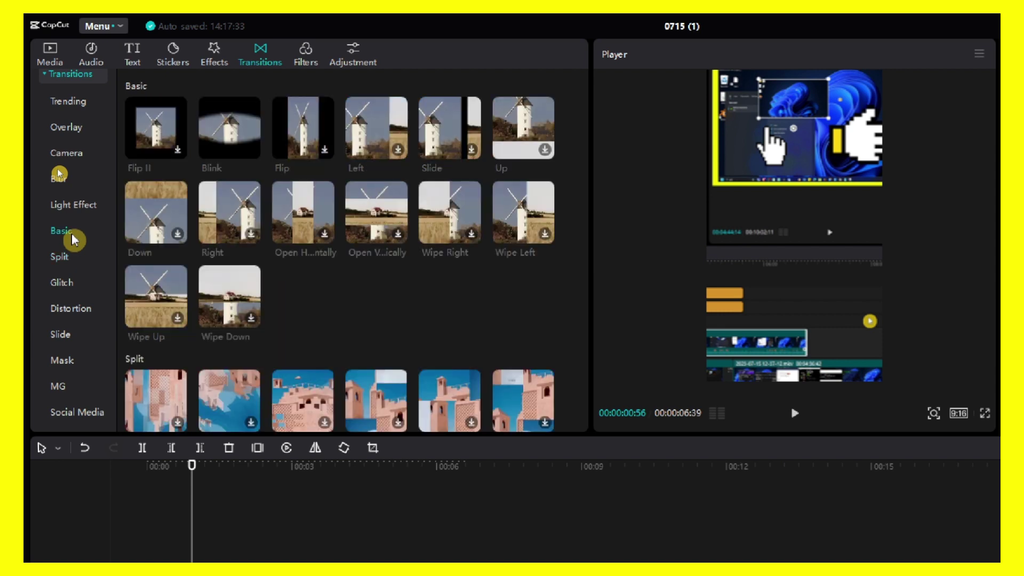
scroll(216, 232, down, 3)
scroll(216, 232, down, 1)
scroll(216, 233, down, 1)
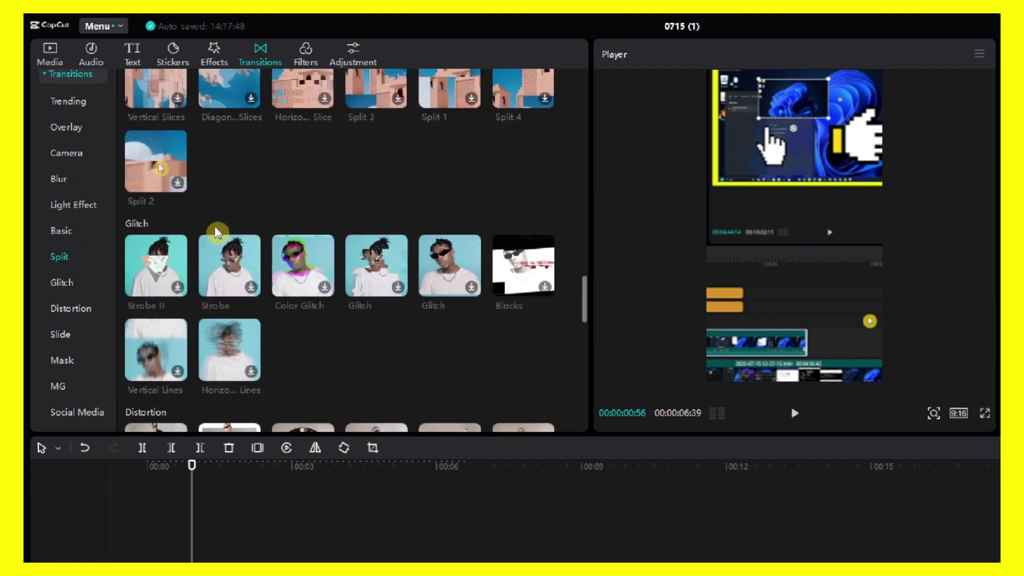
click(81, 207)
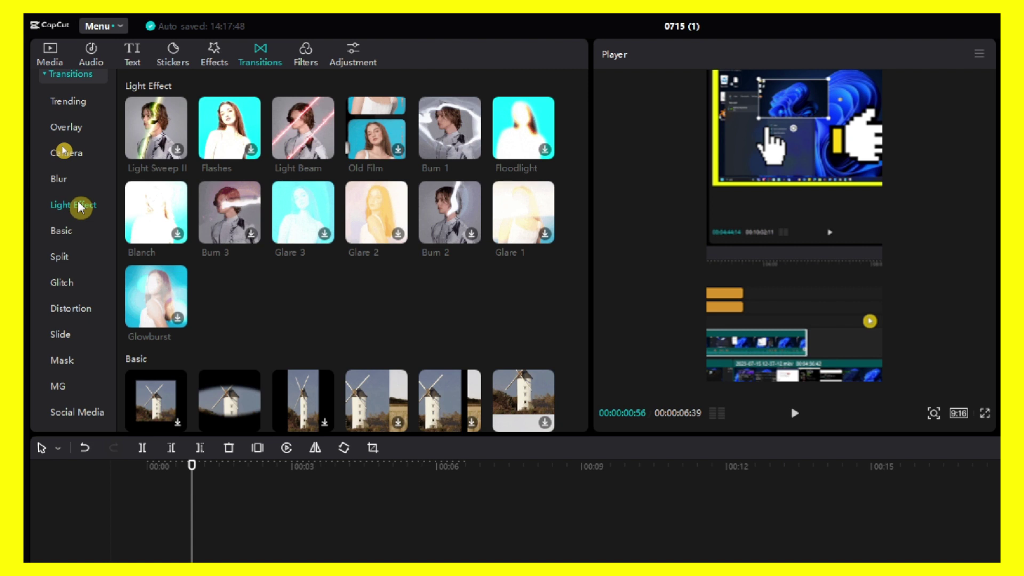
click(59, 179)
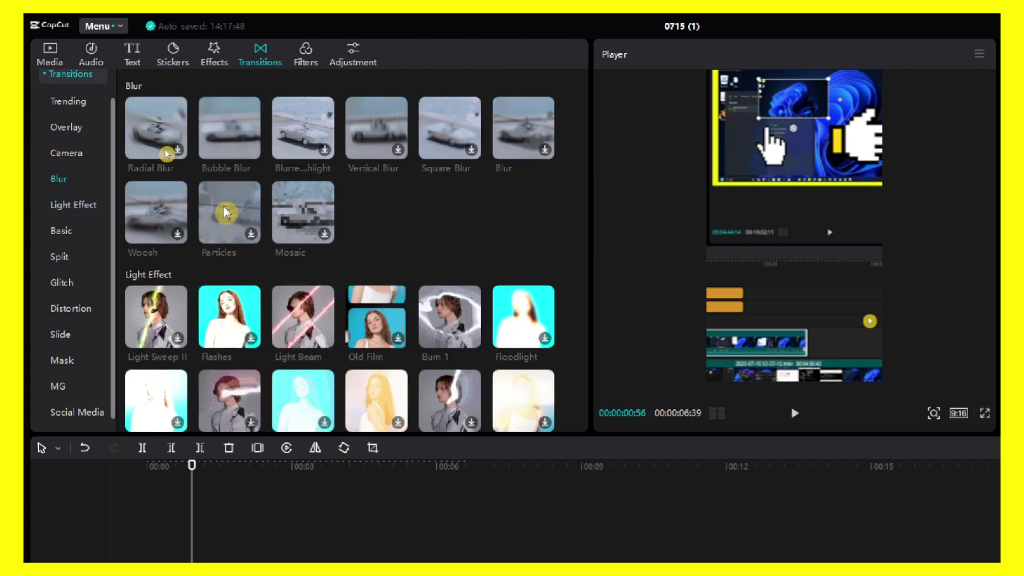
scroll(225, 212, down, 2)
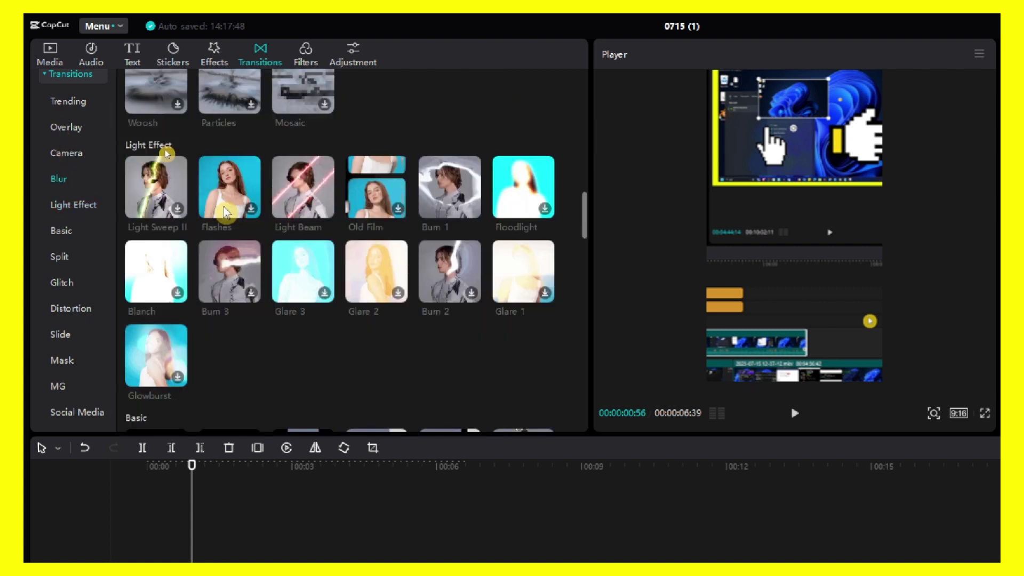
click(58, 153)
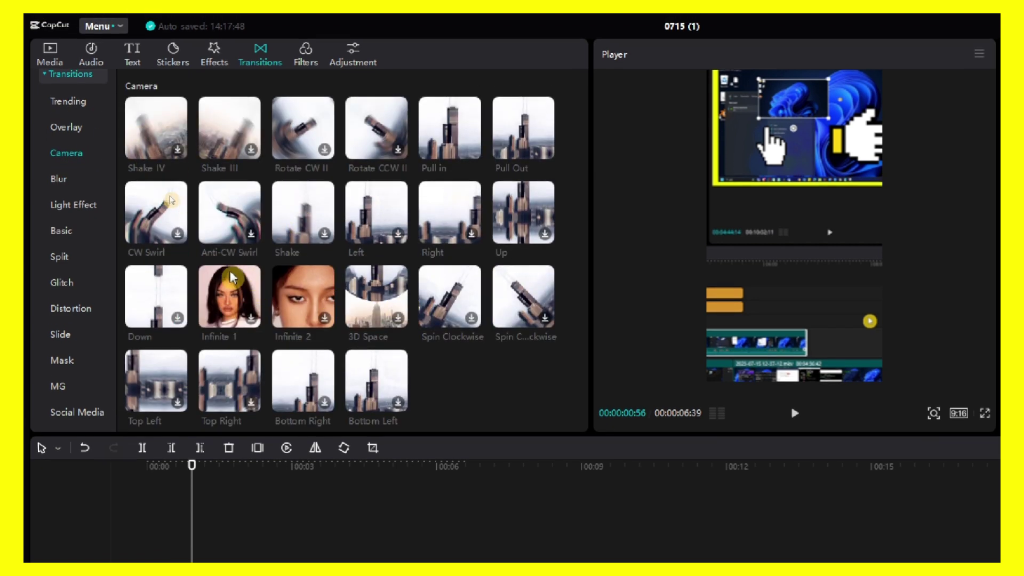
mouse_move(303, 297)
mouse_down()
mouse_move(248, 352)
mouse_move(204, 360)
mouse_up()
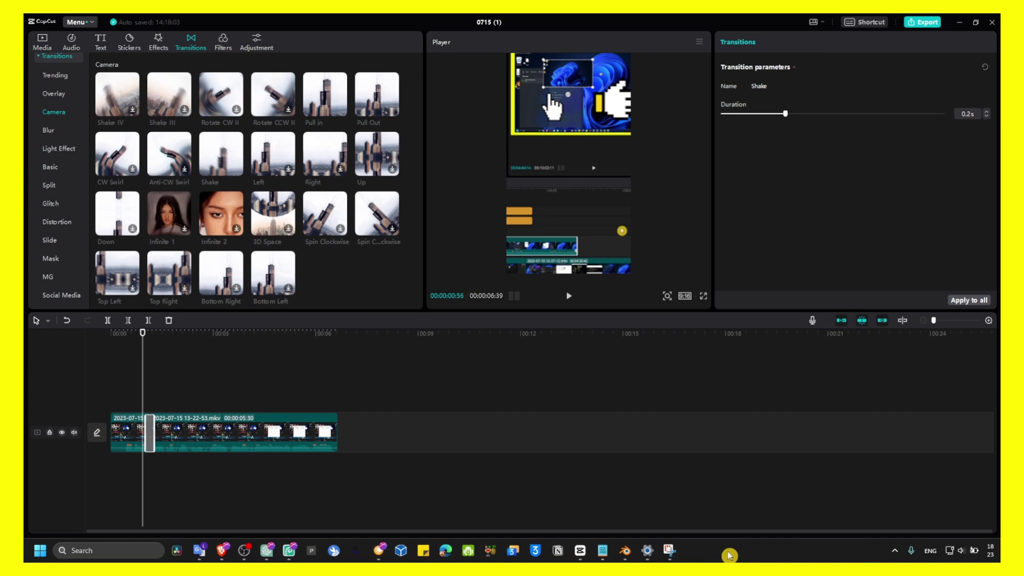
scroll(400, 239, down, 5)
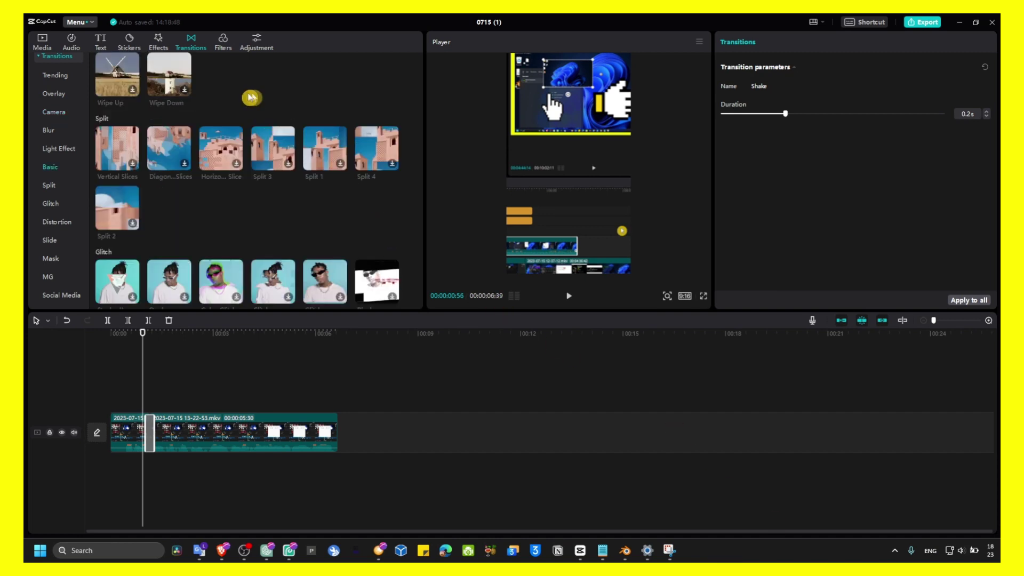
Bring up the Video effects library on its Lens presets.
click(158, 42)
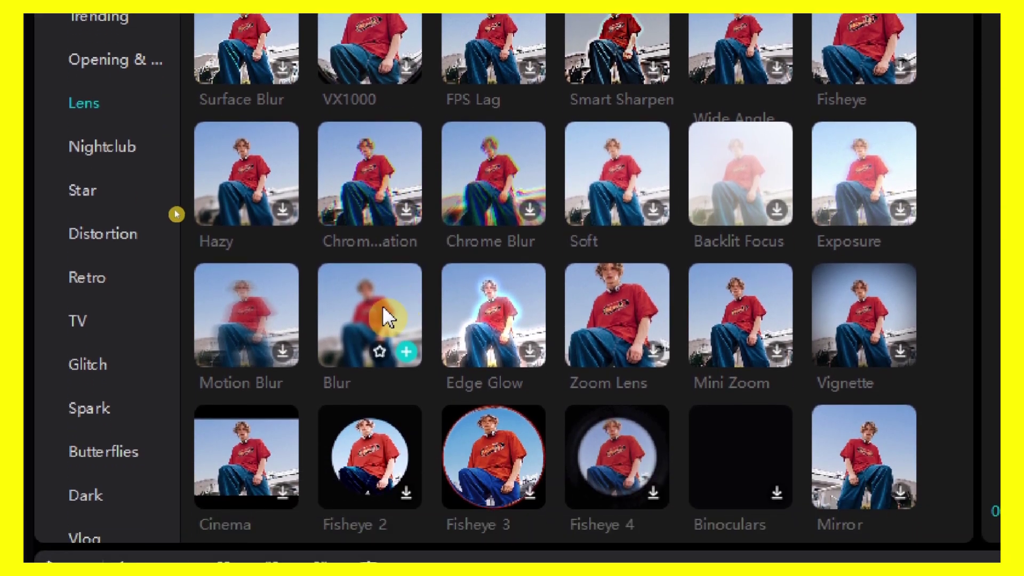
Place the Lens Blur effect above the video and trim it to a brief moment.
drag(383, 312, 308, 290)
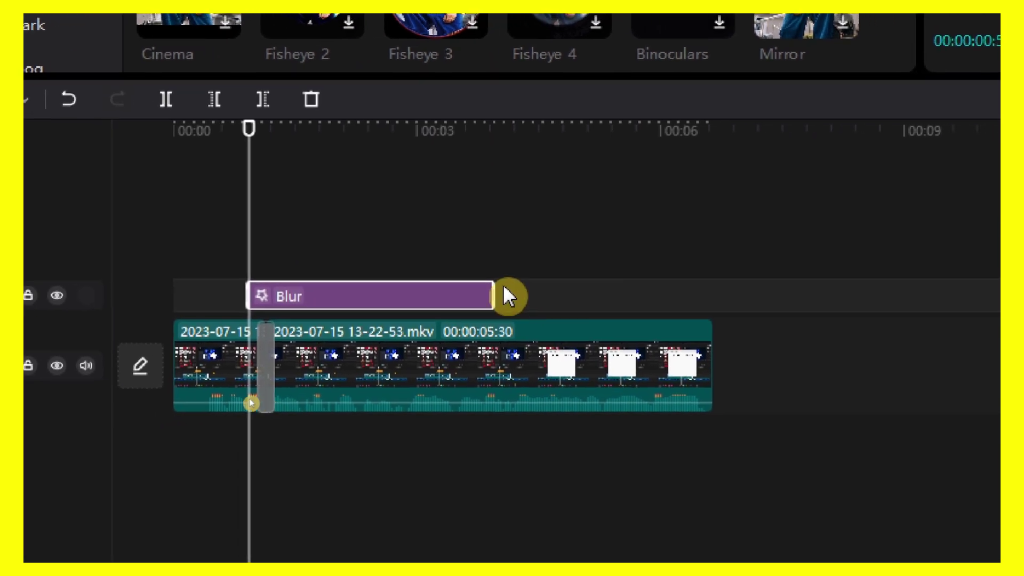
drag(549, 292, 306, 287)
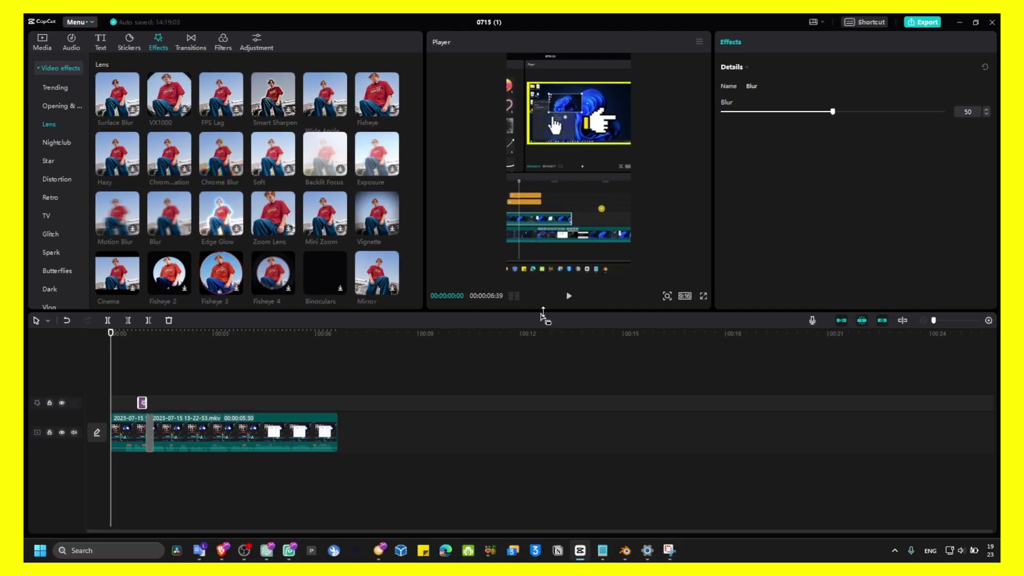
Play back the edit, select the first clip part, and move from the start to a later moment.
key(space)
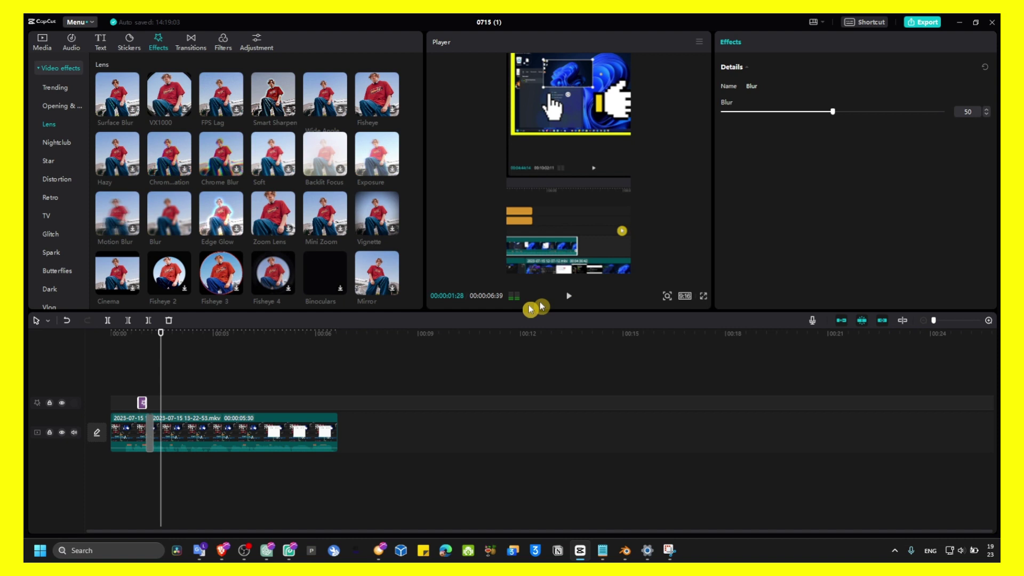
mouse_move(133, 444)
mouse_down()
mouse_move(130, 394)
mouse_move(139, 447)
mouse_move(144, 433)
mouse_up()
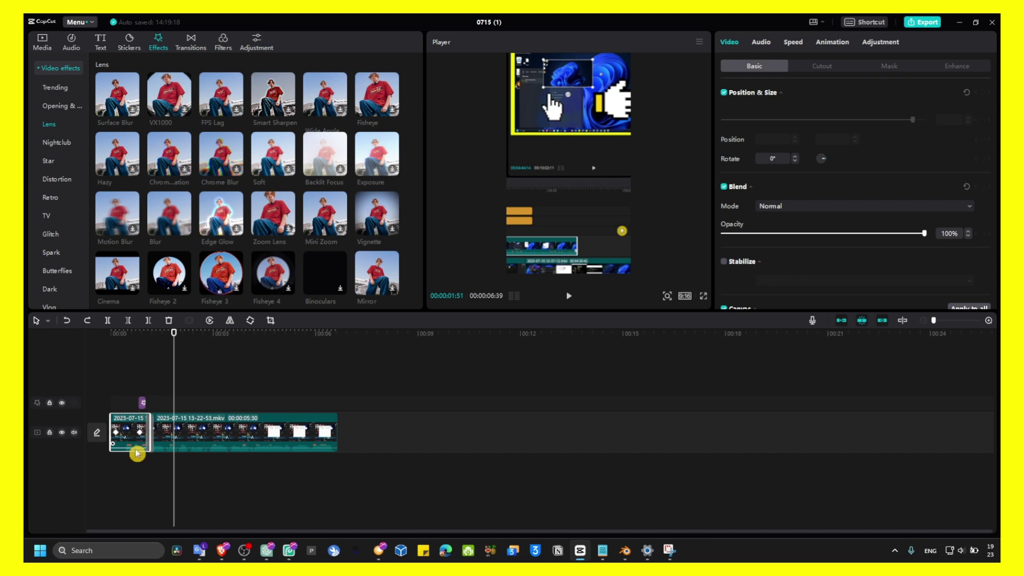
ctrl+click(172, 445)
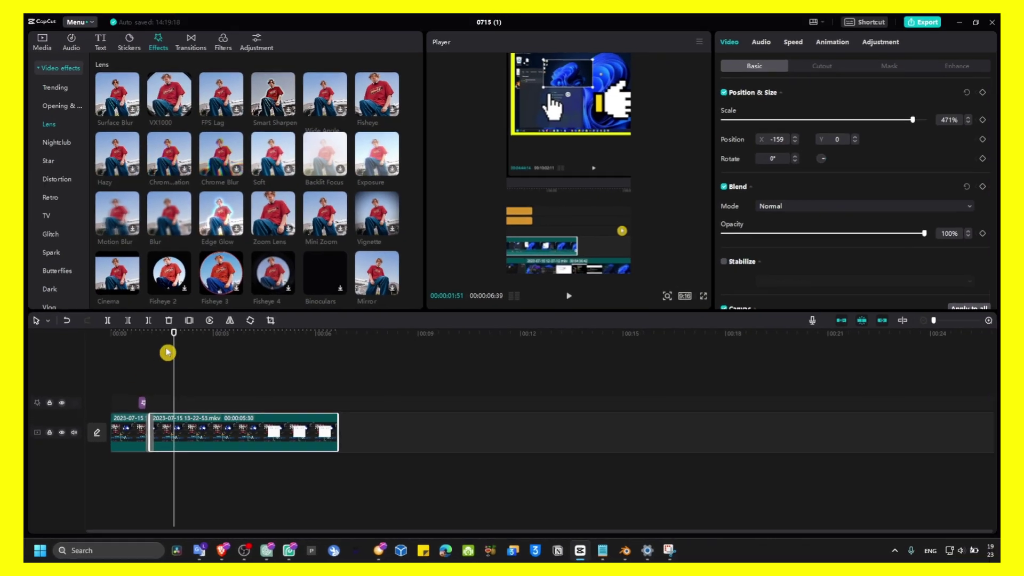
drag(172, 353, 106, 347)
click(47, 44)
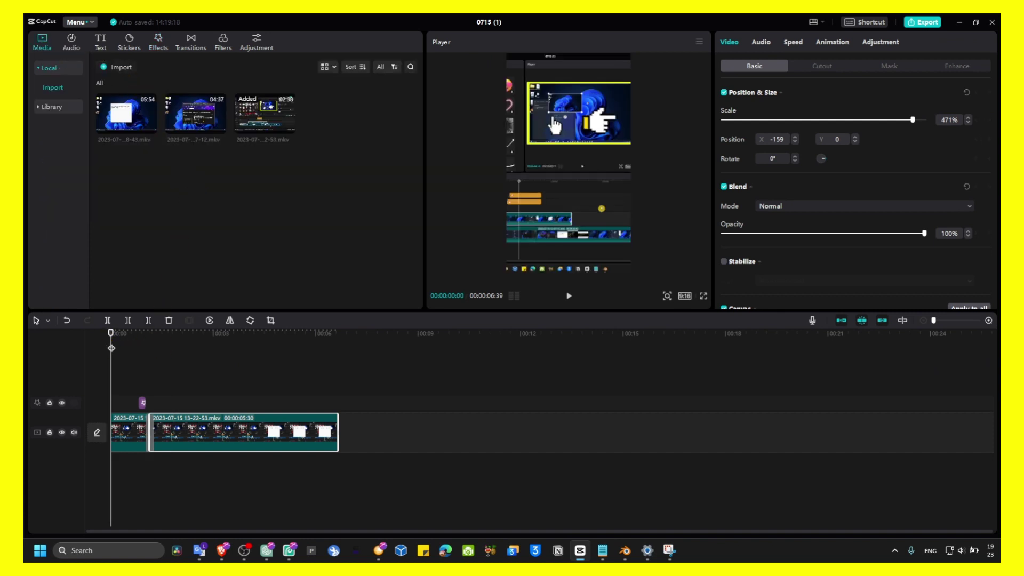
drag(112, 336, 166, 344)
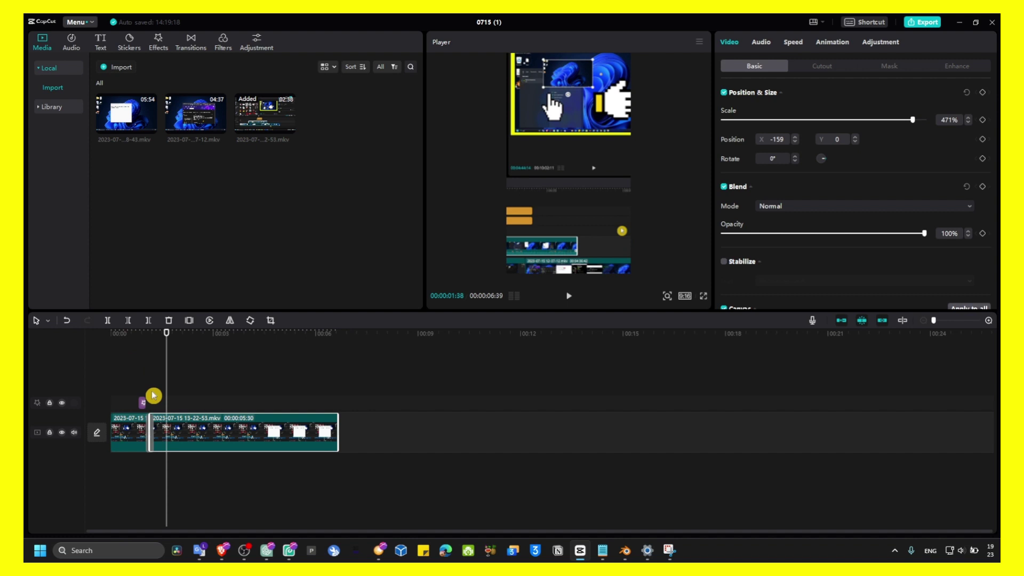
click(157, 352)
Set the first part's scale keyframe at 0:27, replay the edit, and reselect the Blur effect.
click(126, 337)
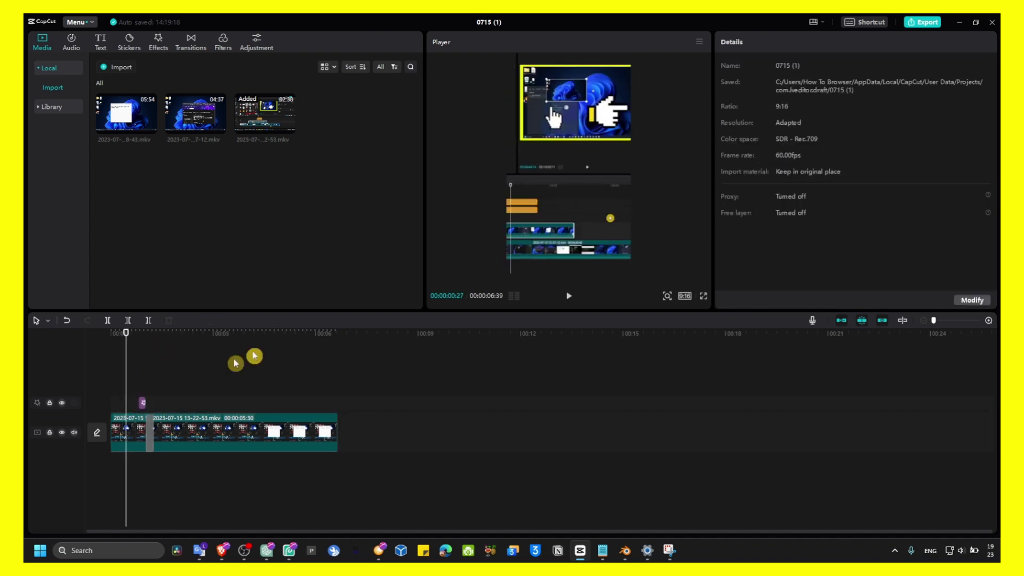
click(136, 428)
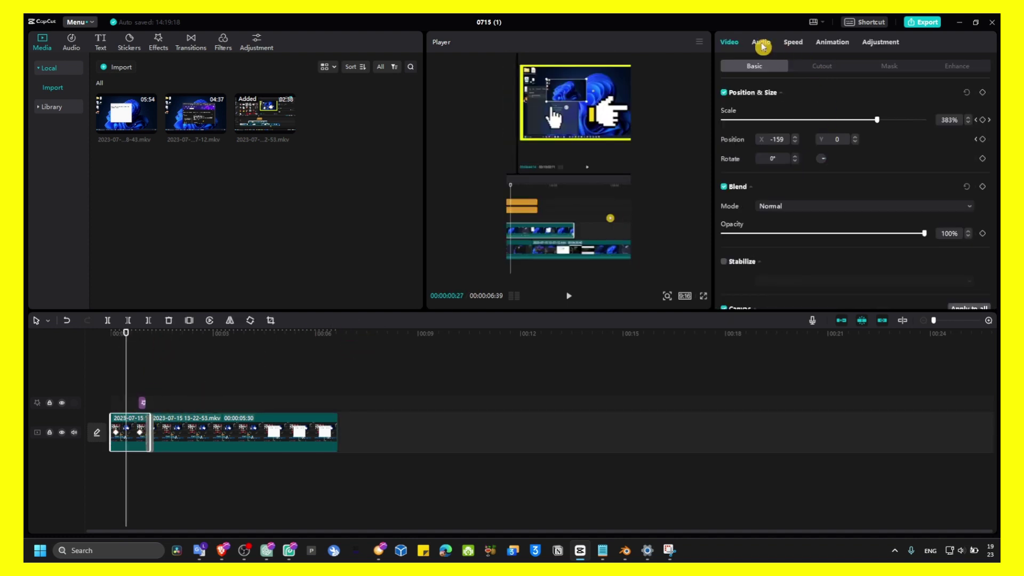
click(762, 45)
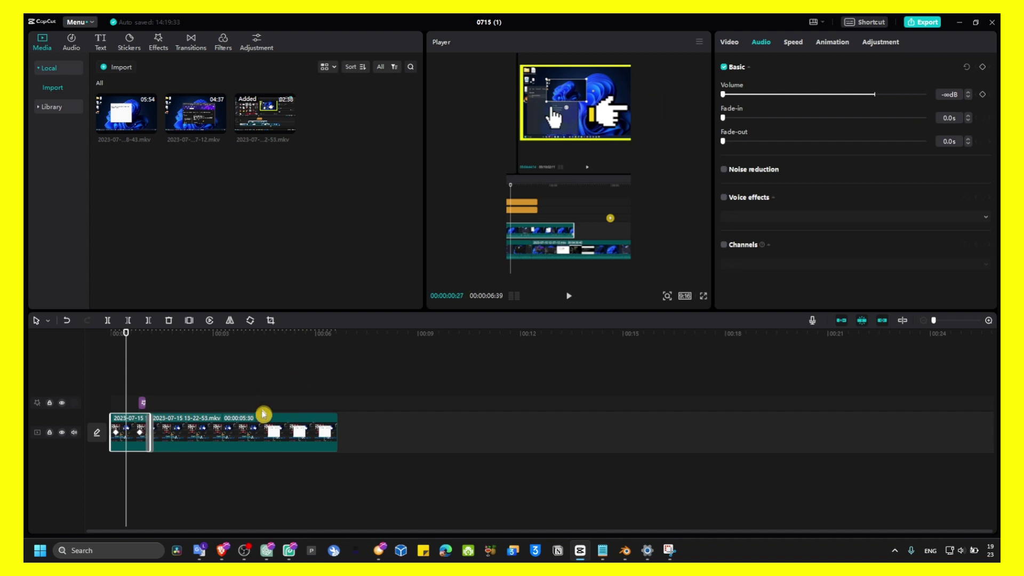
click(260, 429)
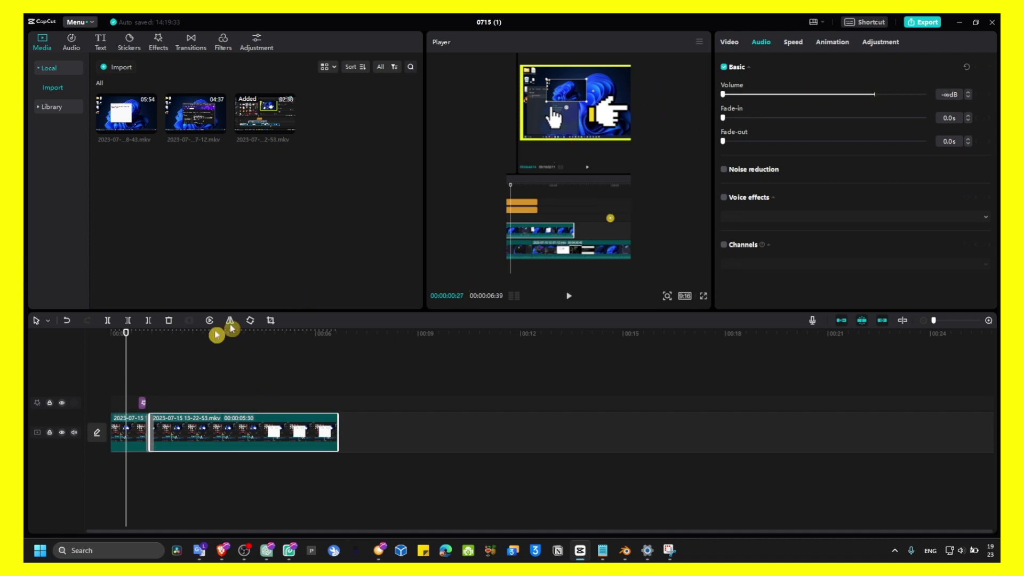
key(space)
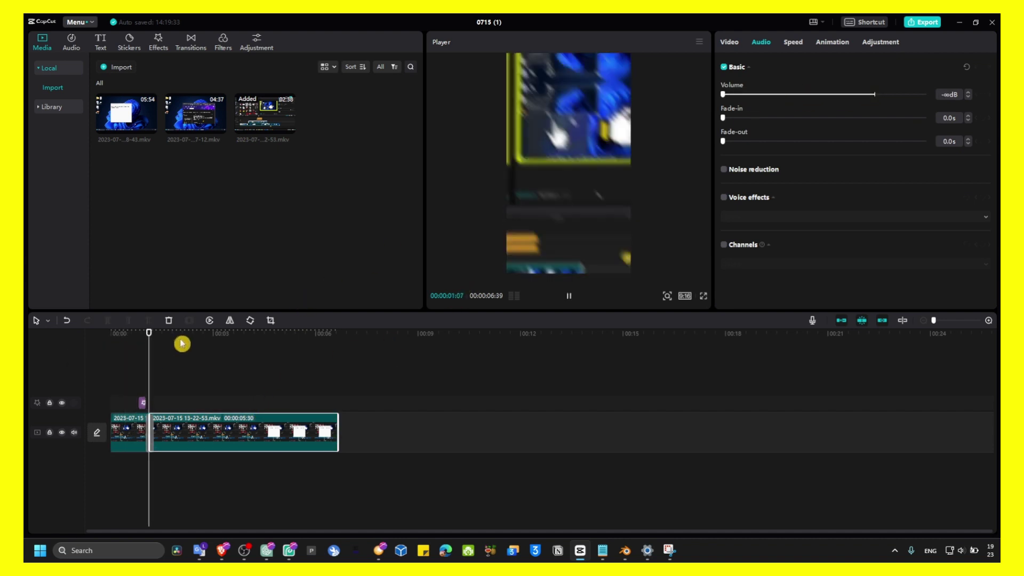
drag(172, 335, 138, 334)
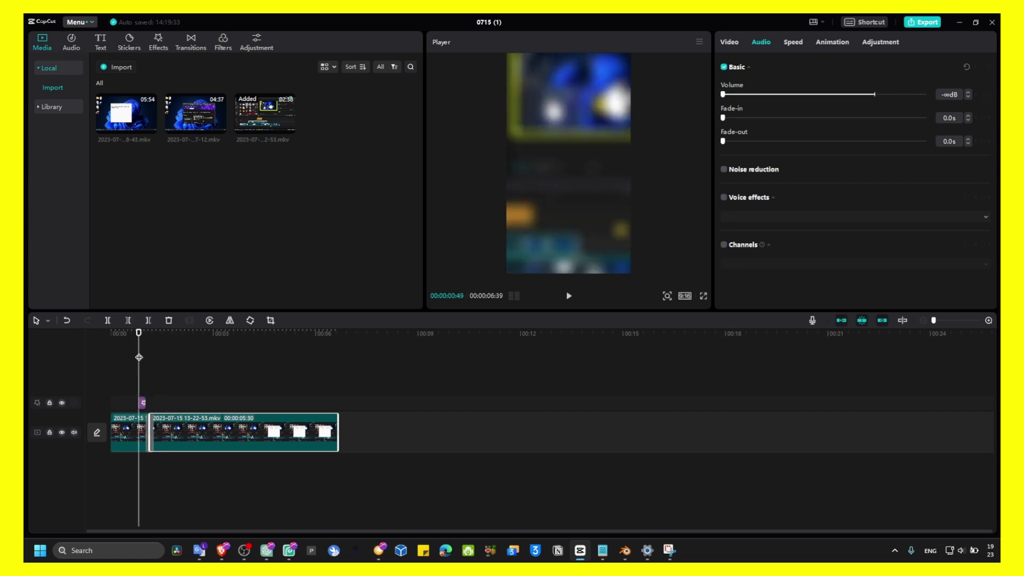
click(142, 403)
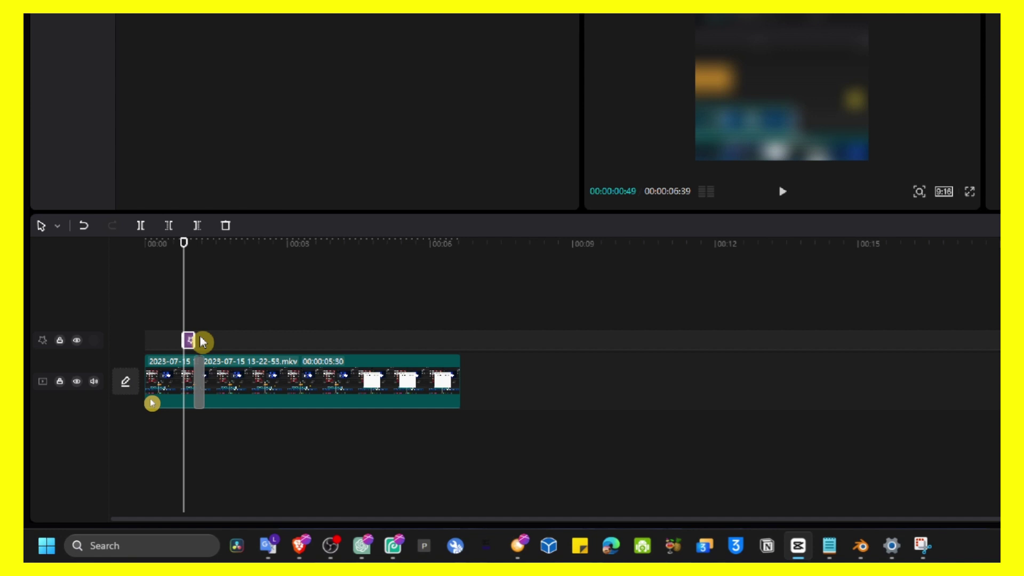
Alt-drag a copy of the Blur effect past the transition and return near the timeline start.
drag(192, 335, 217, 346)
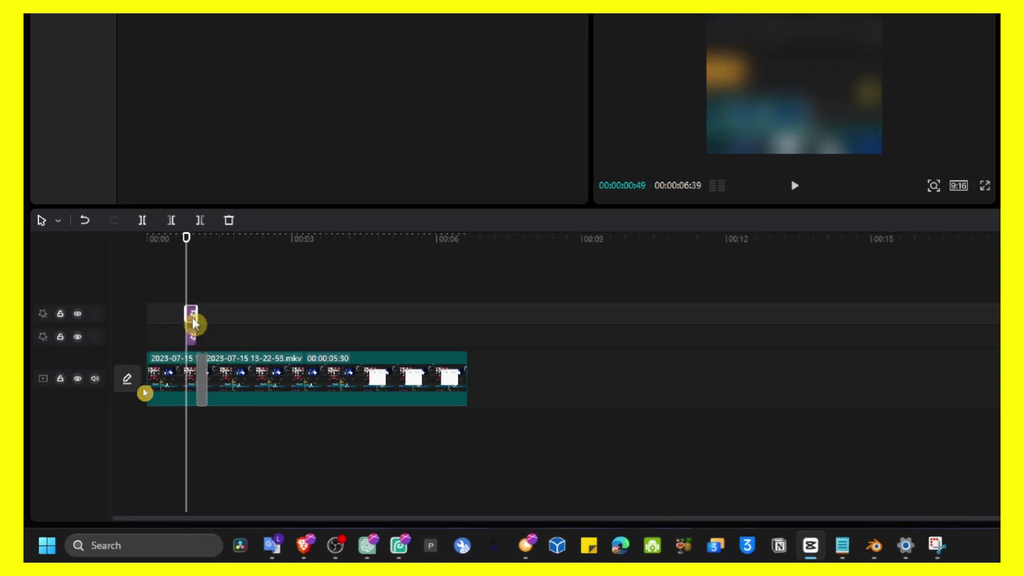
click(186, 240)
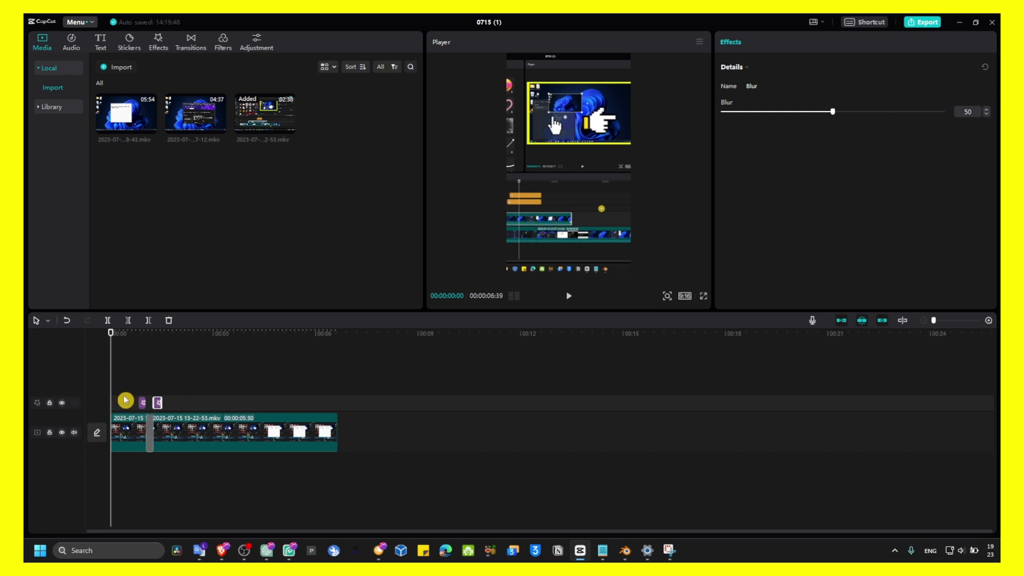
scroll(125, 395, up, 4)
click(121, 349)
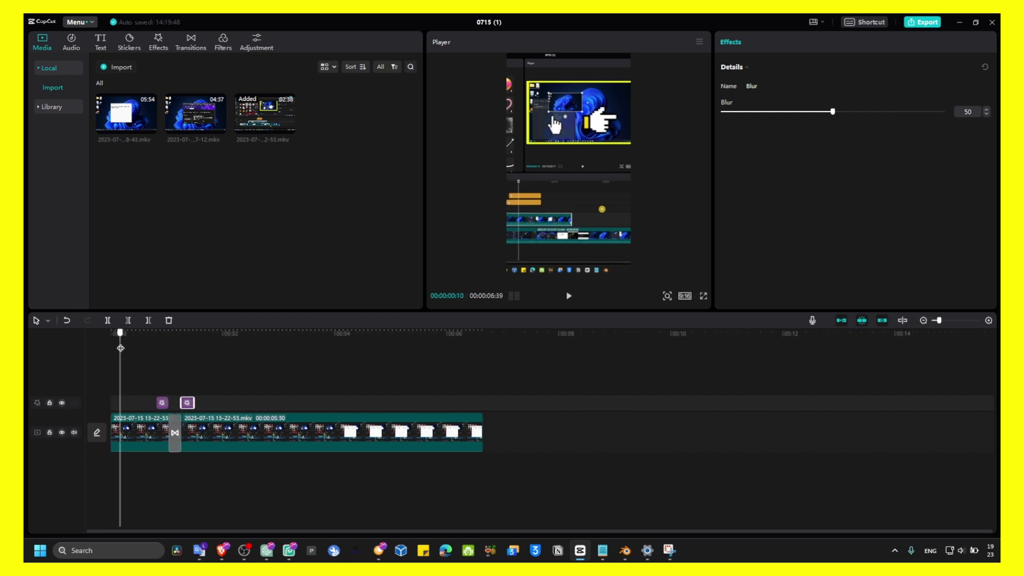
Add a Default text clip at the timeline start and trim it to a brief moment.
click(127, 426)
click(101, 42)
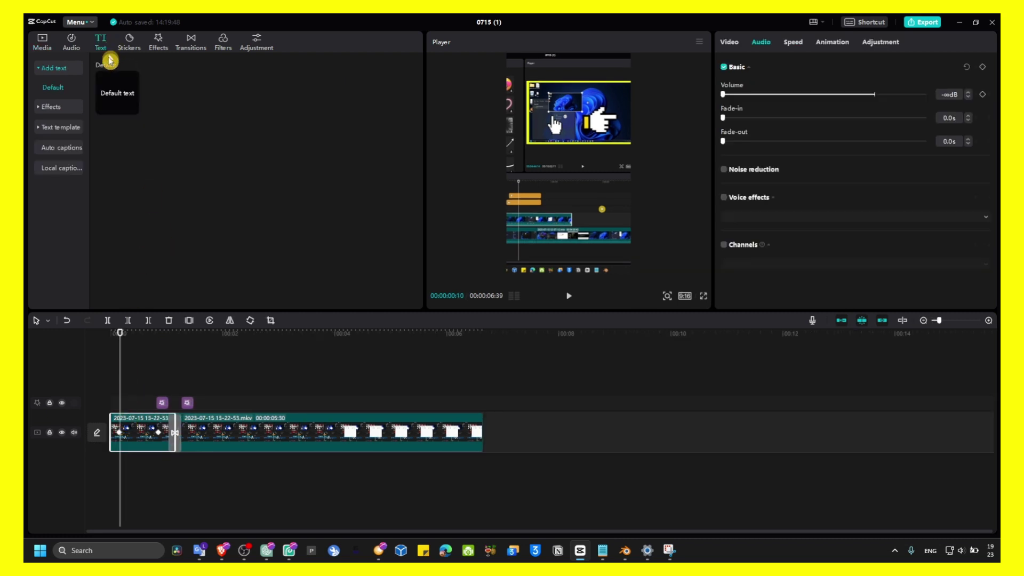
click(132, 108)
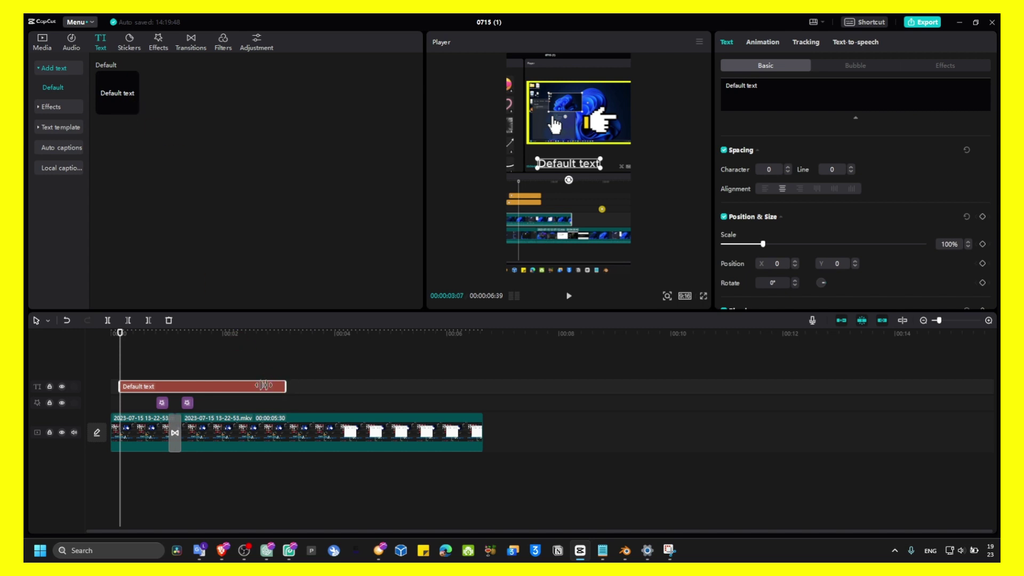
drag(282, 386, 128, 386)
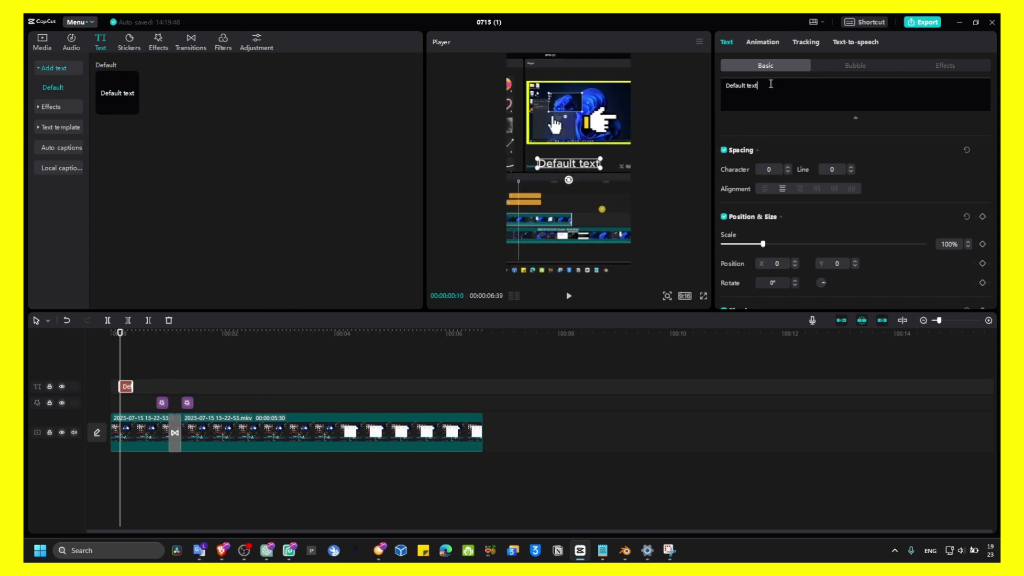
text(Hello)
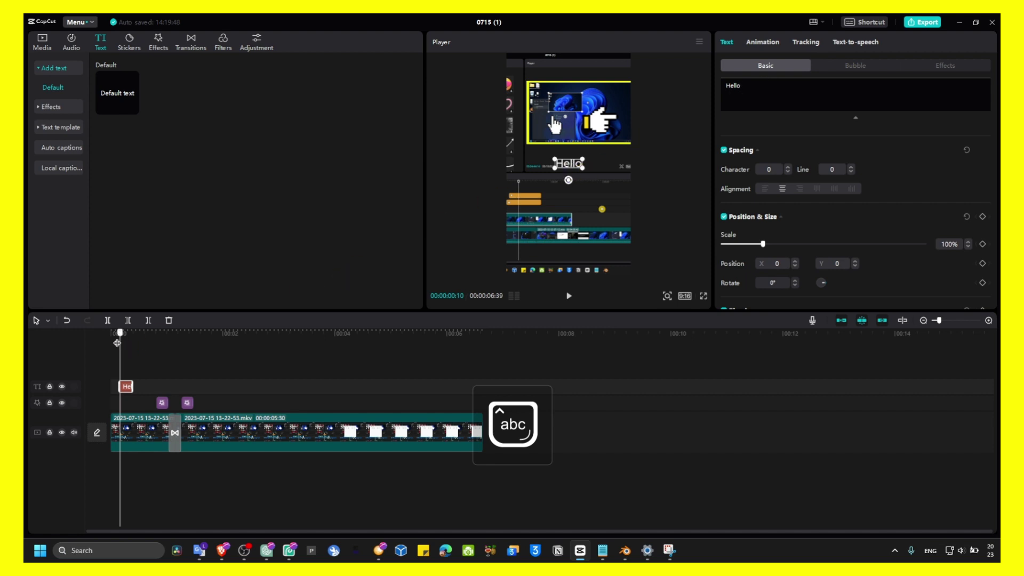
click(135, 334)
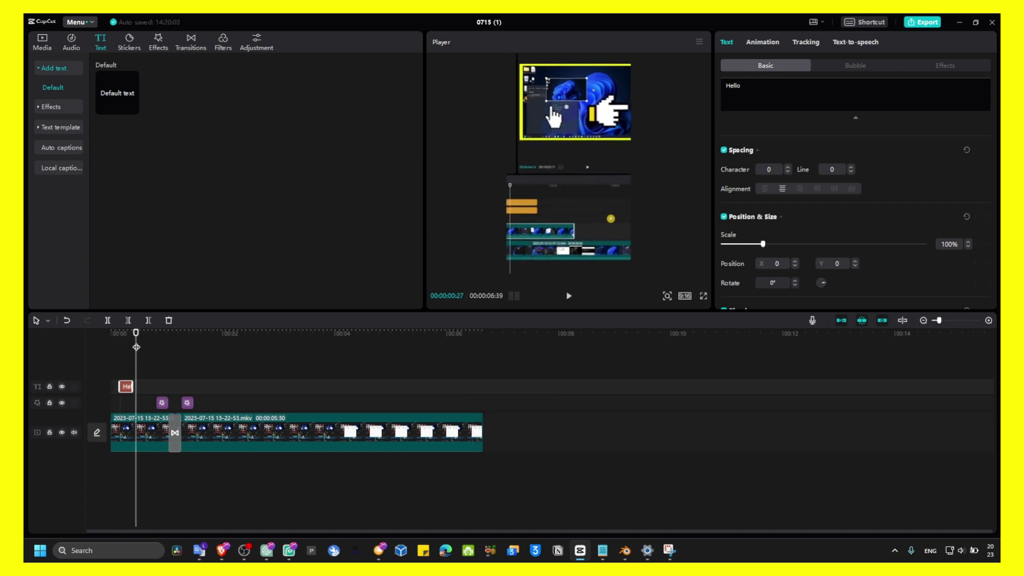
drag(136, 334, 118, 334)
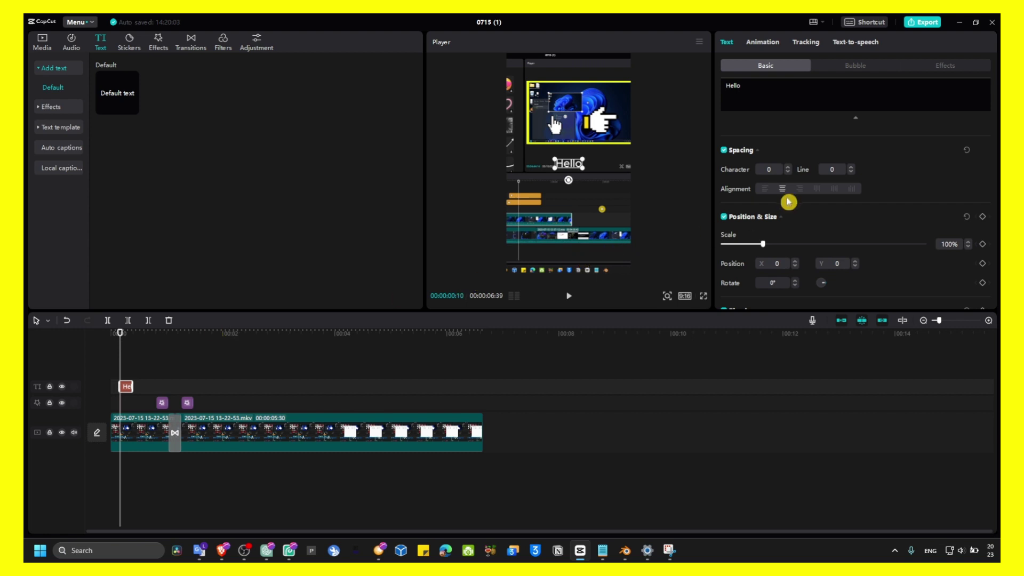
scroll(789, 202, up, 3)
scroll(788, 202, up, 1)
scroll(788, 202, down, 4)
scroll(770, 205, up, 3)
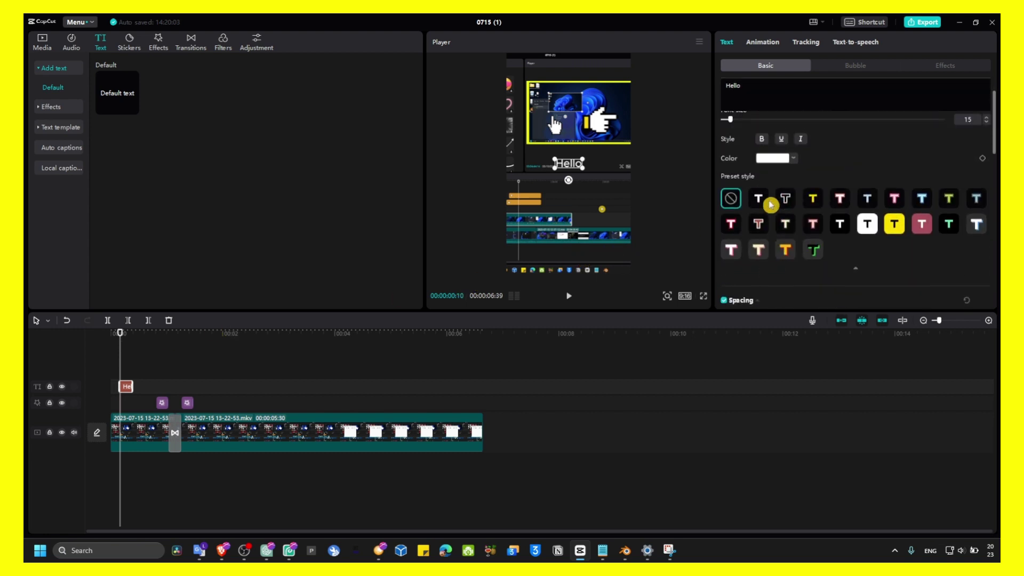
scroll(771, 206, down, 2)
scroll(770, 205, down, 2)
scroll(770, 206, down, 2)
scroll(770, 206, down, 1)
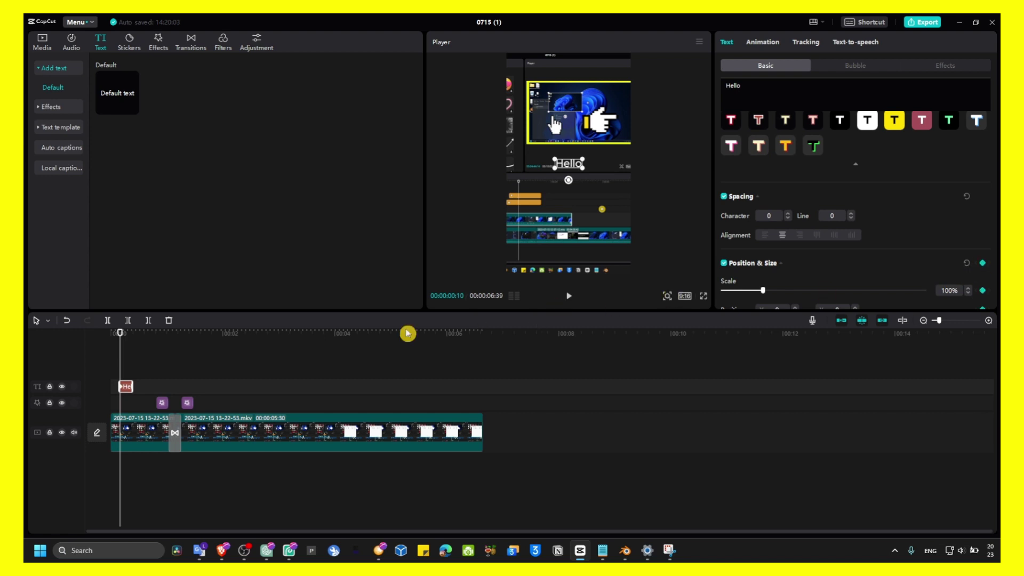
scroll(872, 276, down, 3)
scroll(914, 224, up, 2)
scroll(915, 192, up, 1)
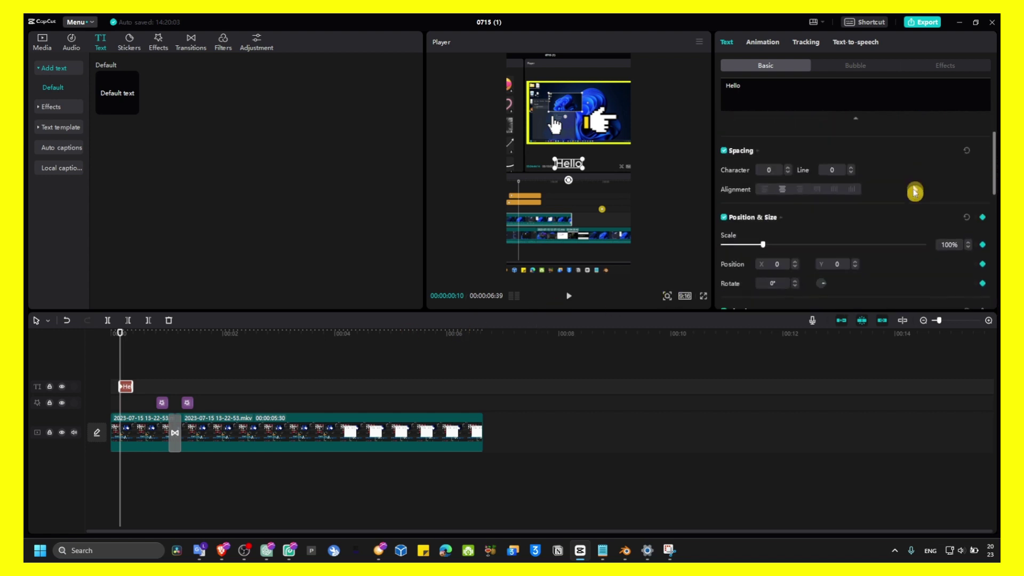
scroll(915, 192, down, 1)
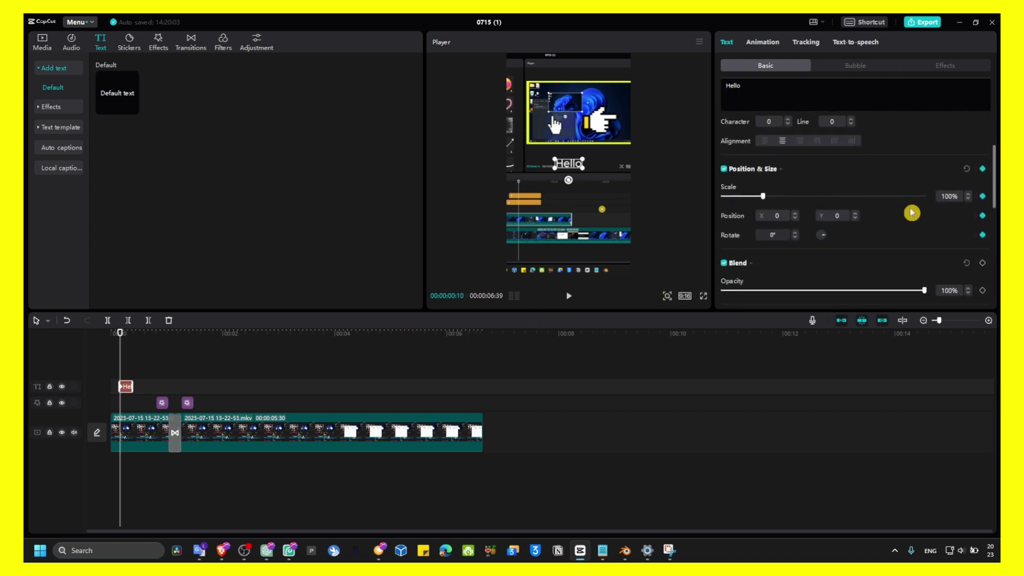
Add a Scale keyframe to the Hello text, enlarge it to 500%, and resize it in the preview.
click(983, 197)
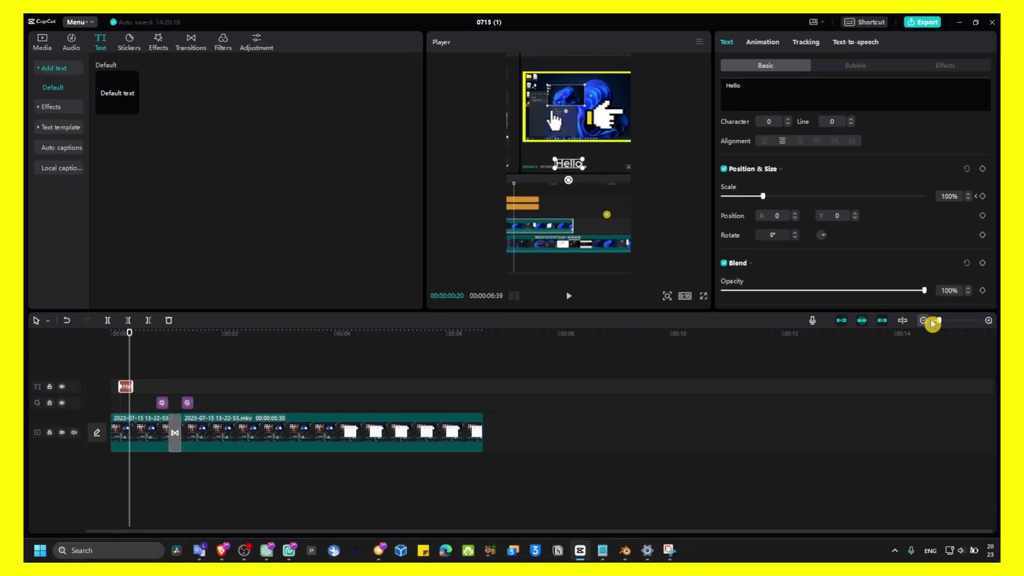
drag(933, 324, 959, 324)
drag(963, 324, 958, 322)
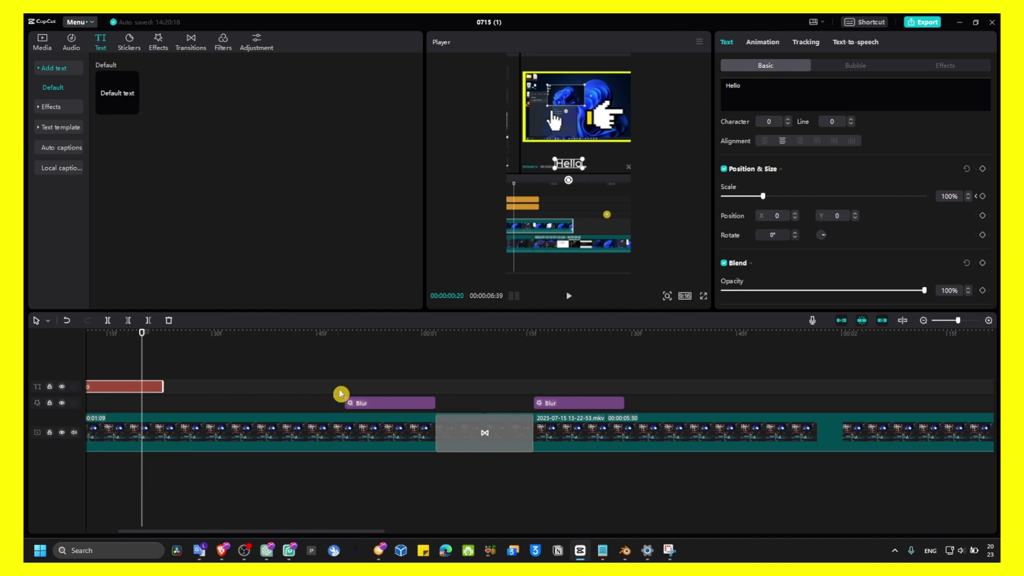
scroll(320, 400, up, 3)
scroll(245, 355, up, 3)
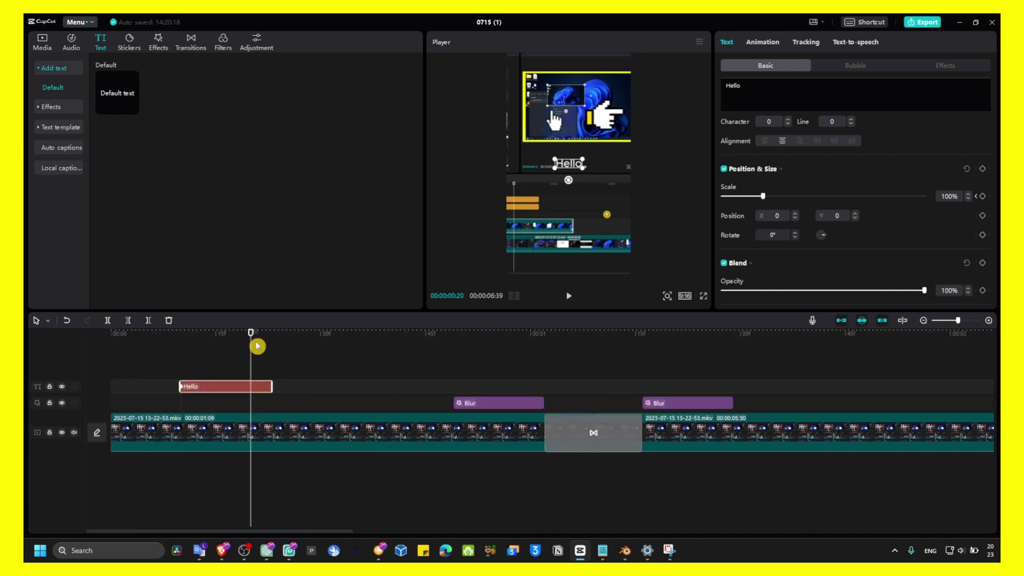
click(256, 345)
click(254, 386)
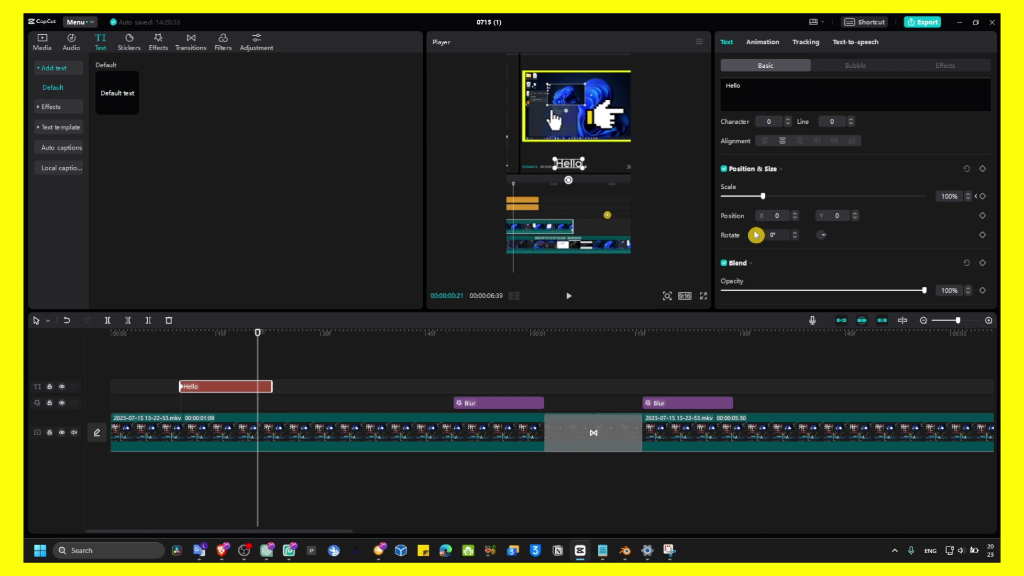
drag(763, 198, 927, 197)
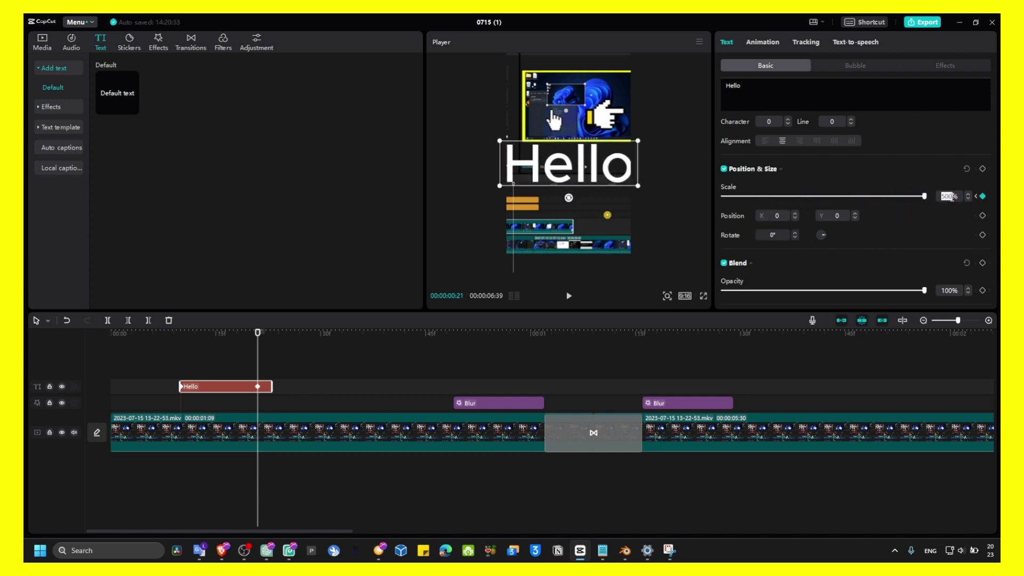
click(913, 172)
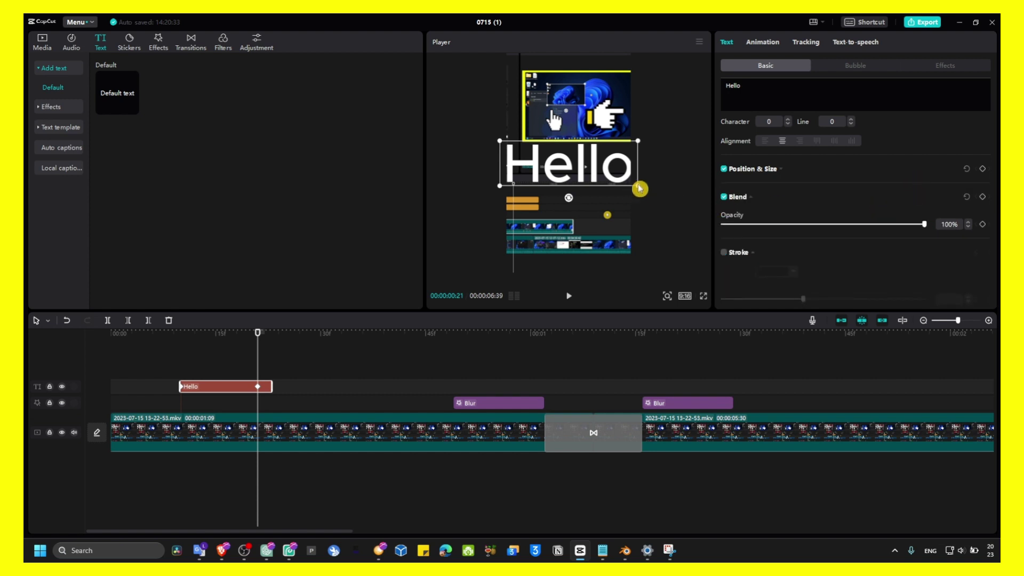
drag(640, 189, 629, 189)
Play back the edit from the start and from the Hello text to review it.
click(115, 336)
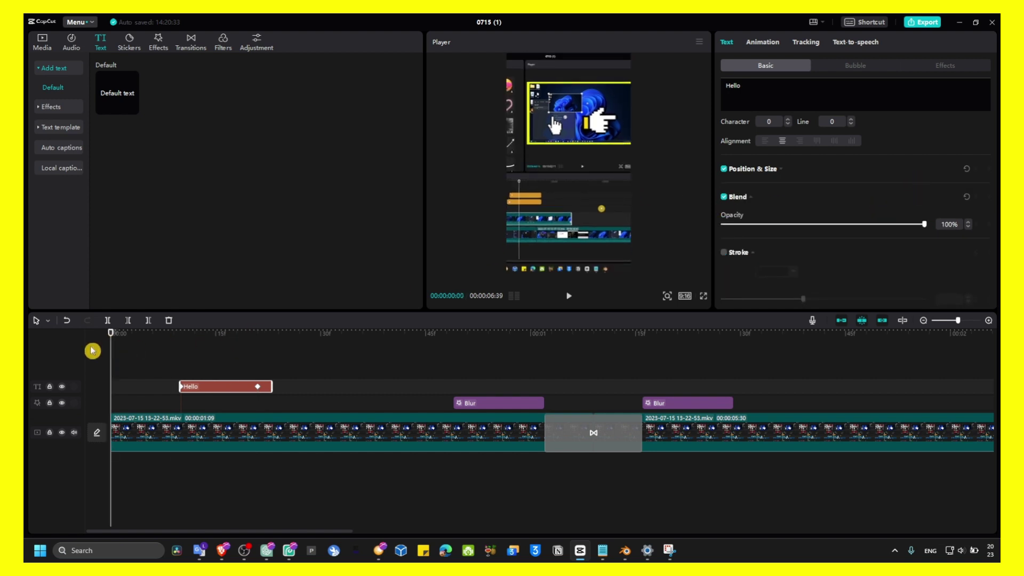
key(space)
click(217, 339)
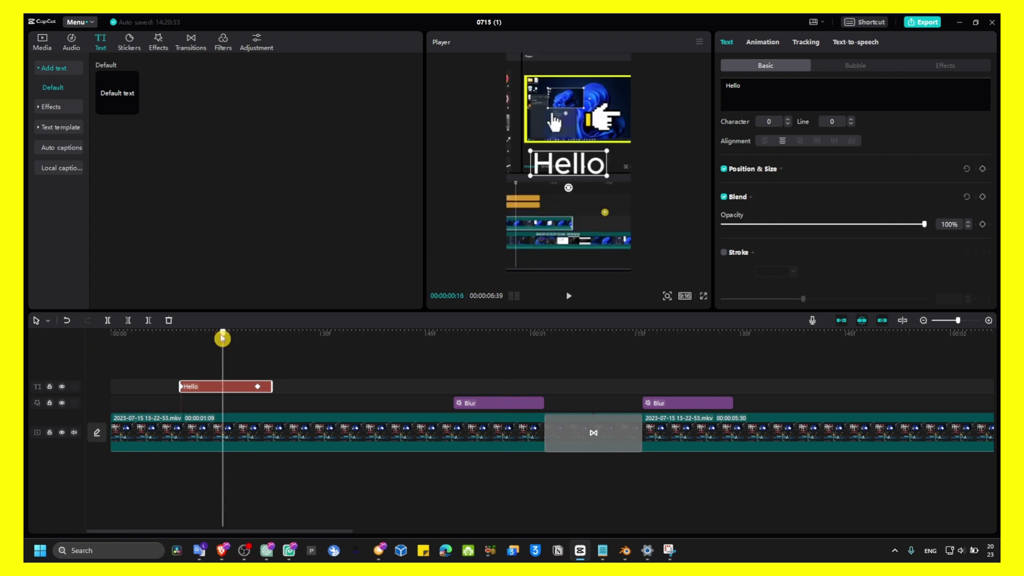
click(194, 337)
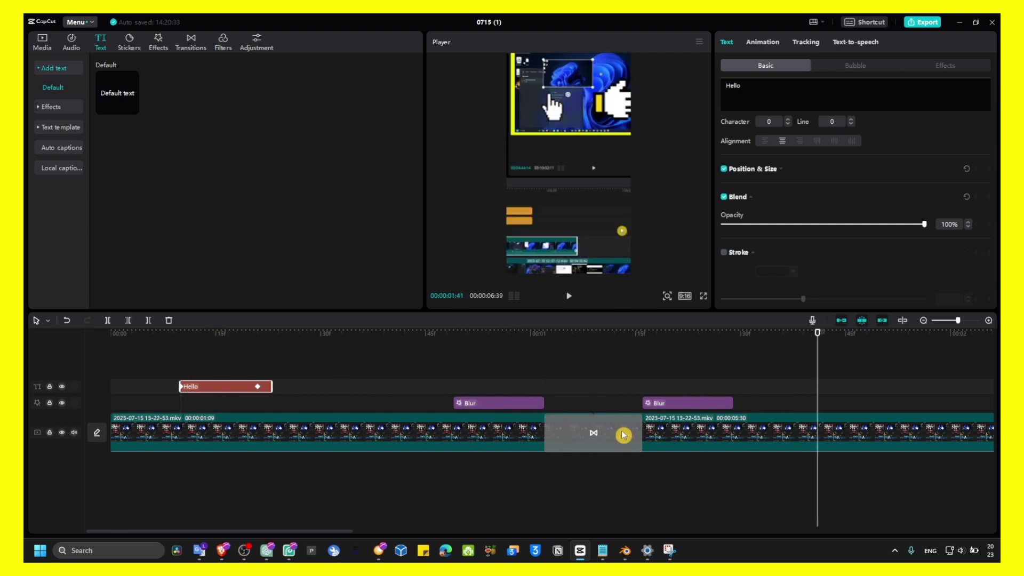
Lengthen the Shake transition to 0.5 seconds and move the second Blur effect earlier to match.
click(638, 432)
drag(547, 432, 497, 432)
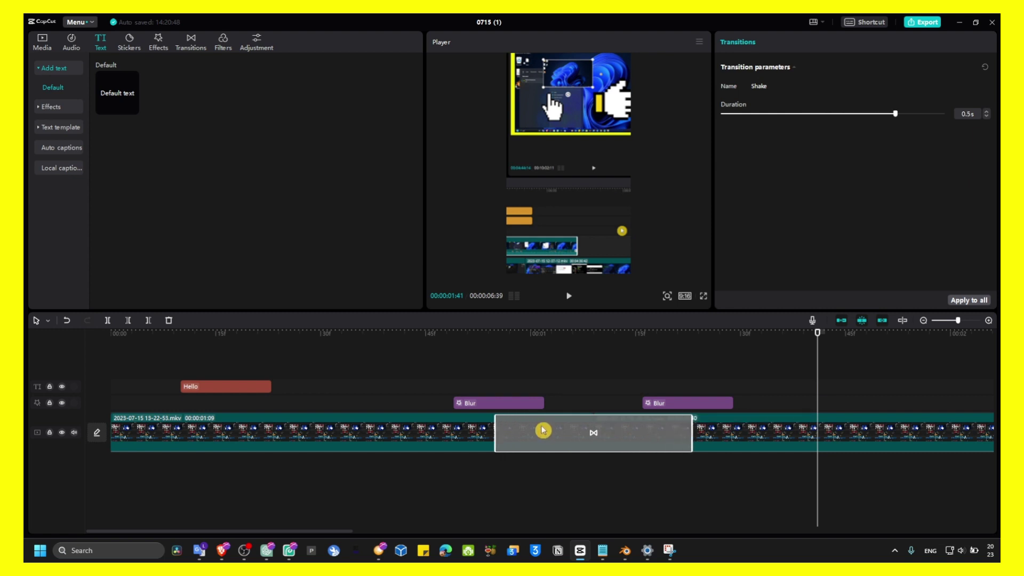
drag(667, 404, 632, 403)
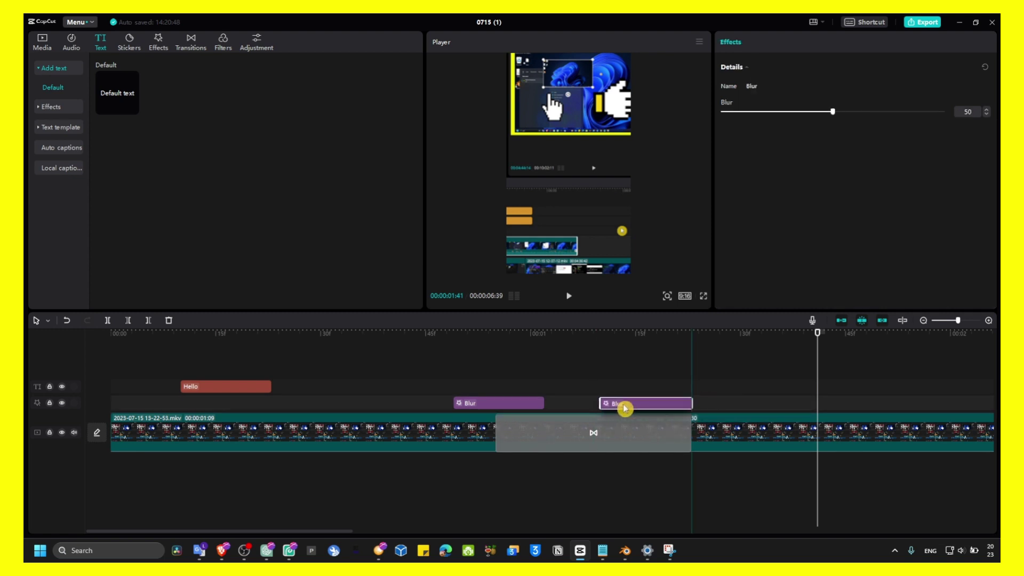
click(600, 349)
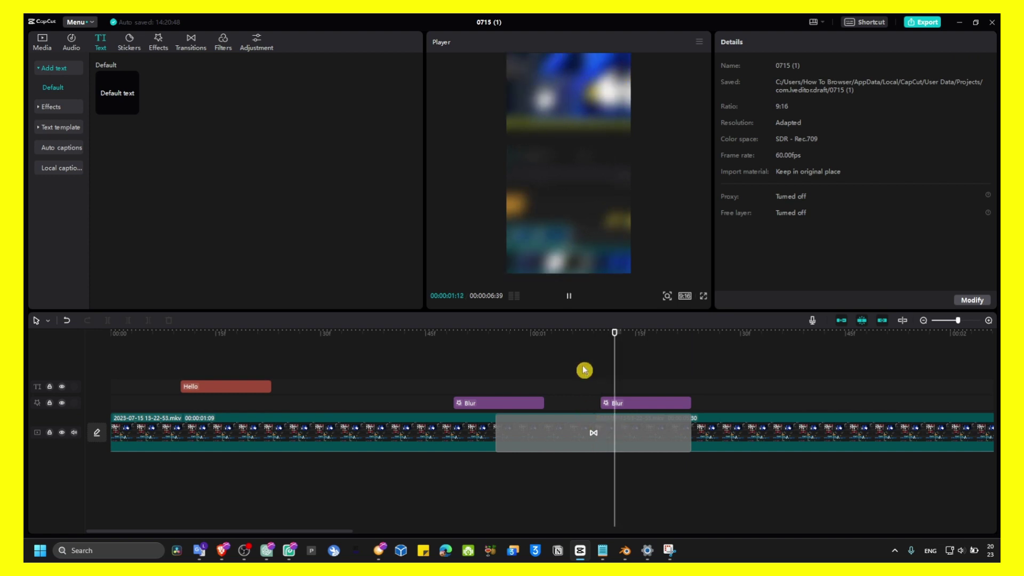
drag(602, 336, 698, 336)
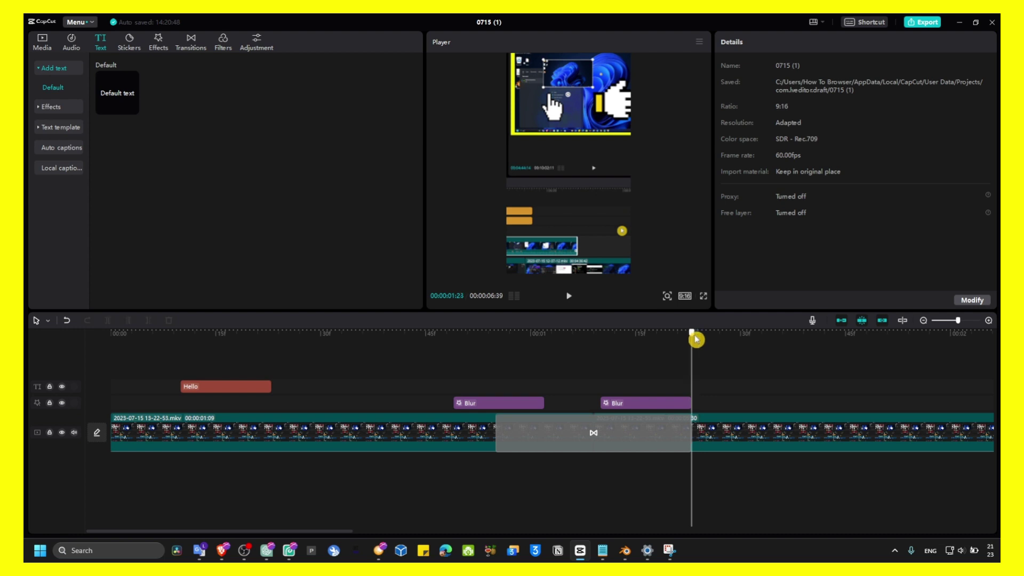
click(703, 419)
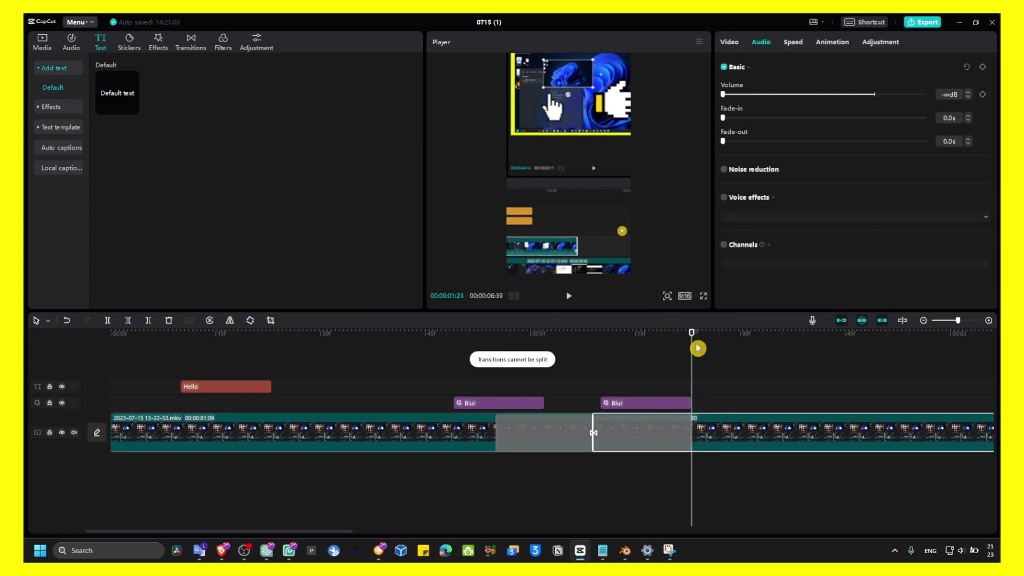
Split the video clip at the playhead and nudge the second Blur effect slightly earlier.
drag(689, 335, 718, 364)
key(ctrl+b)
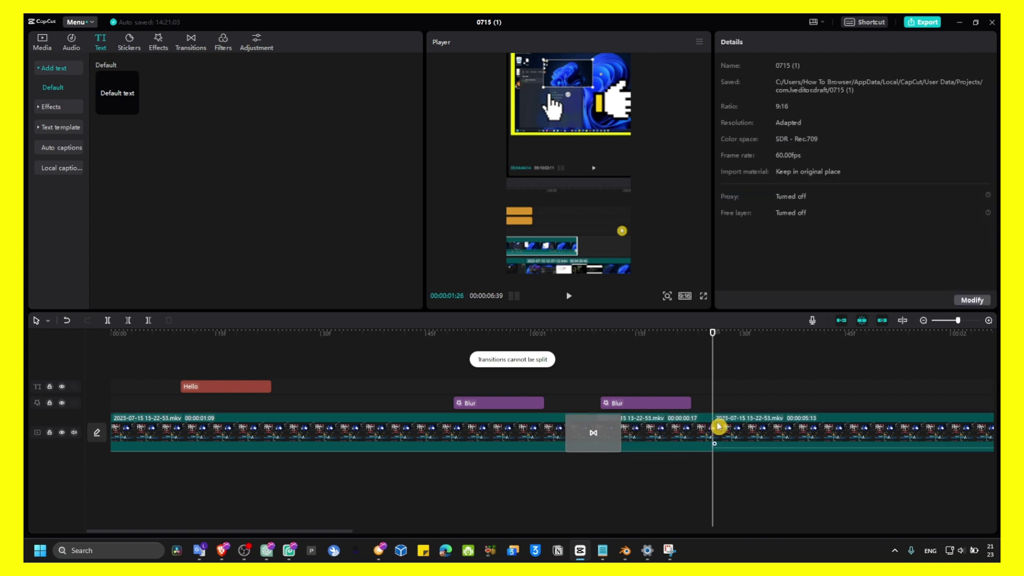
click(621, 424)
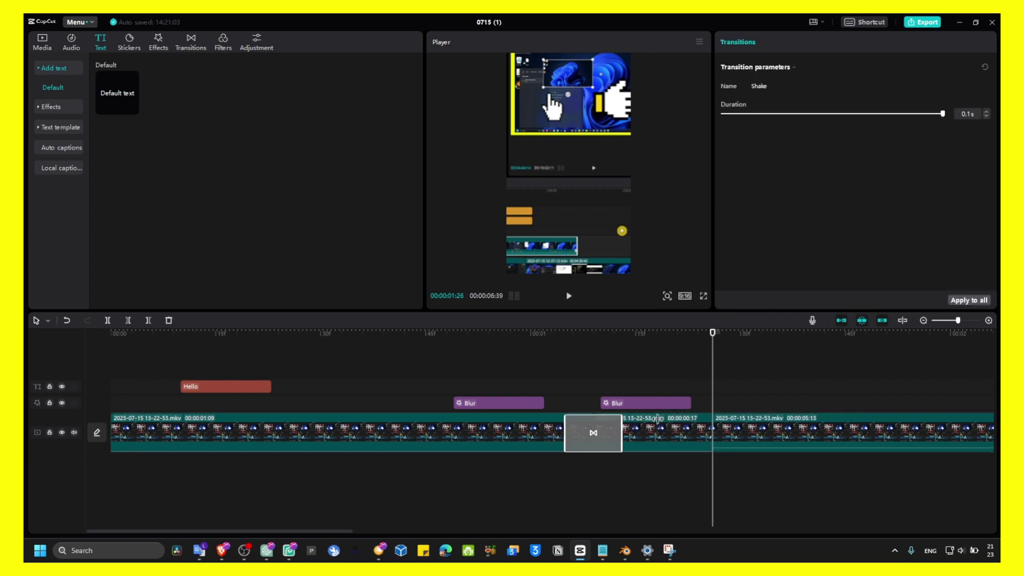
click(633, 428)
drag(630, 404, 615, 418)
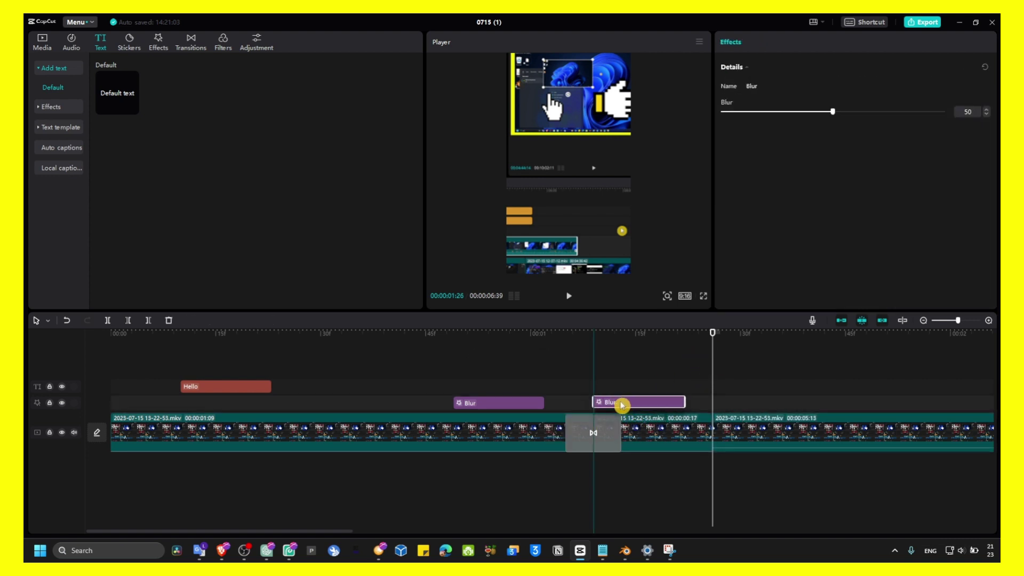
click(604, 431)
click(615, 404)
click(687, 434)
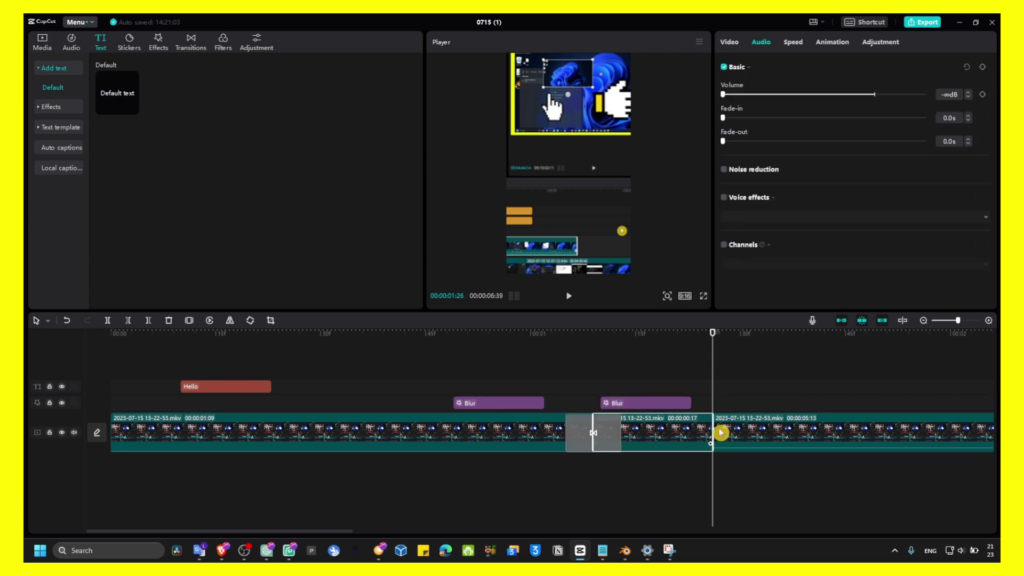
Scale the clip after the split to 319% and crop it to a tall portrait strip.
click(730, 42)
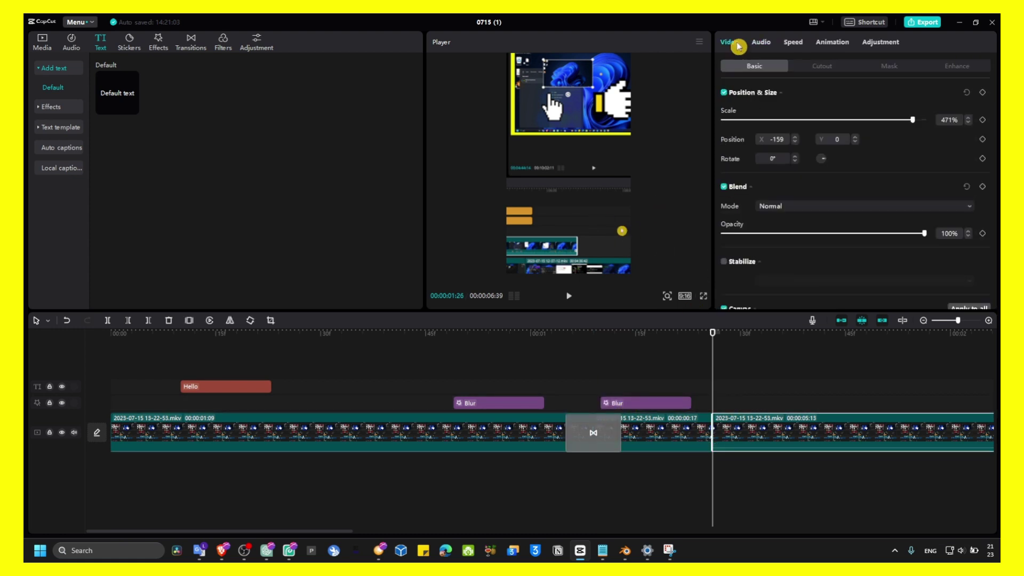
drag(913, 120, 852, 120)
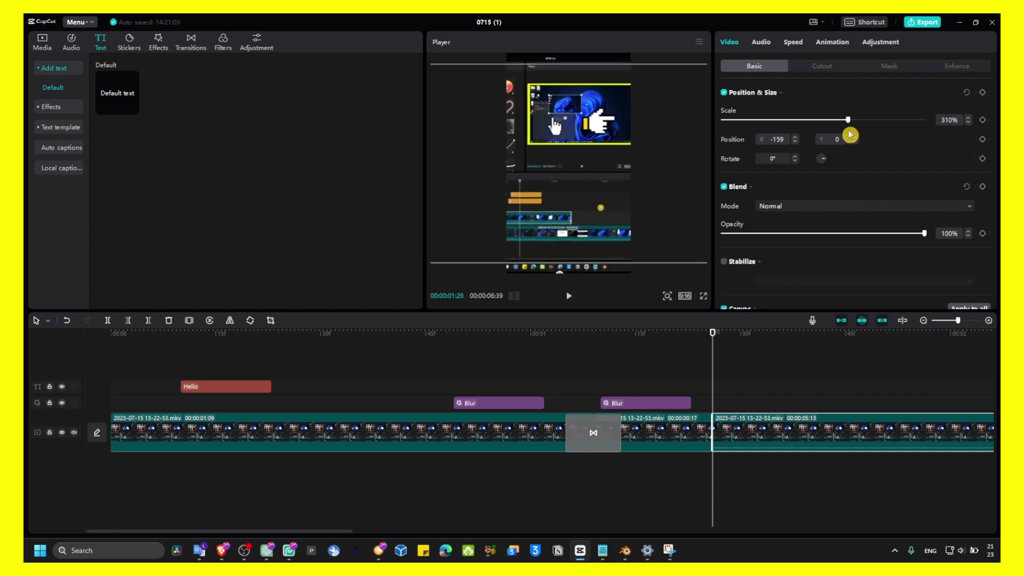
click(272, 321)
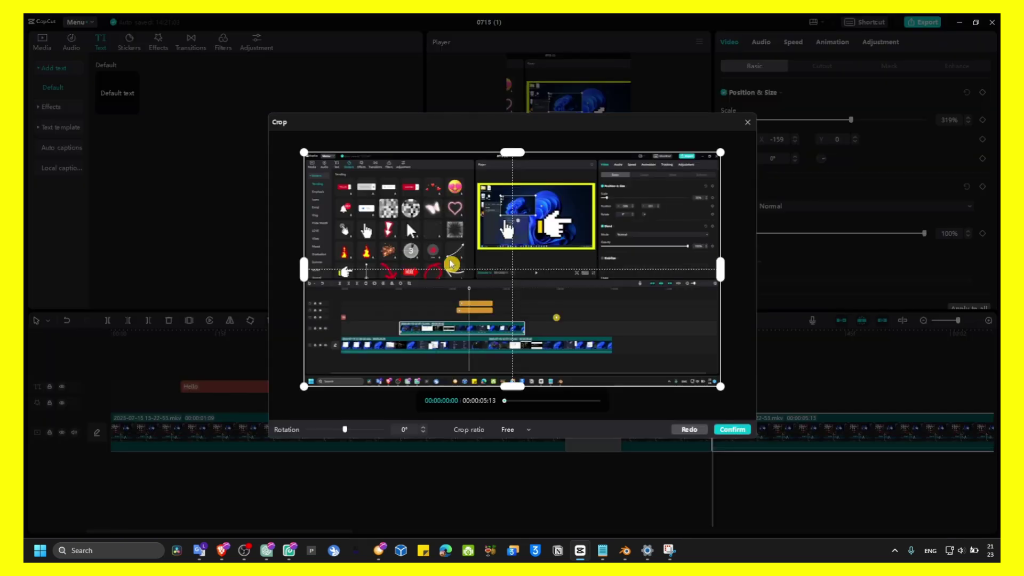
drag(717, 272, 445, 272)
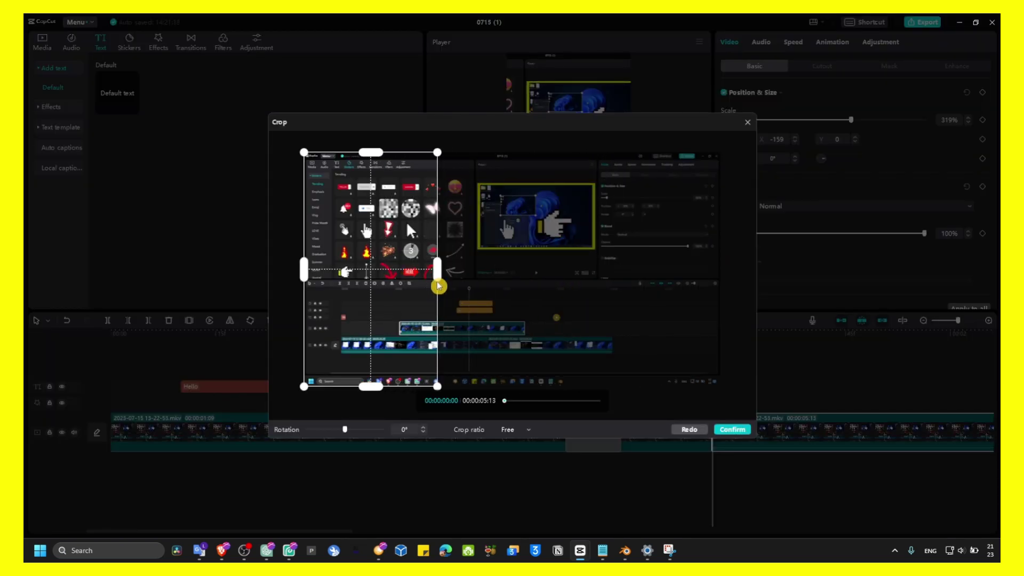
drag(376, 304, 512, 304)
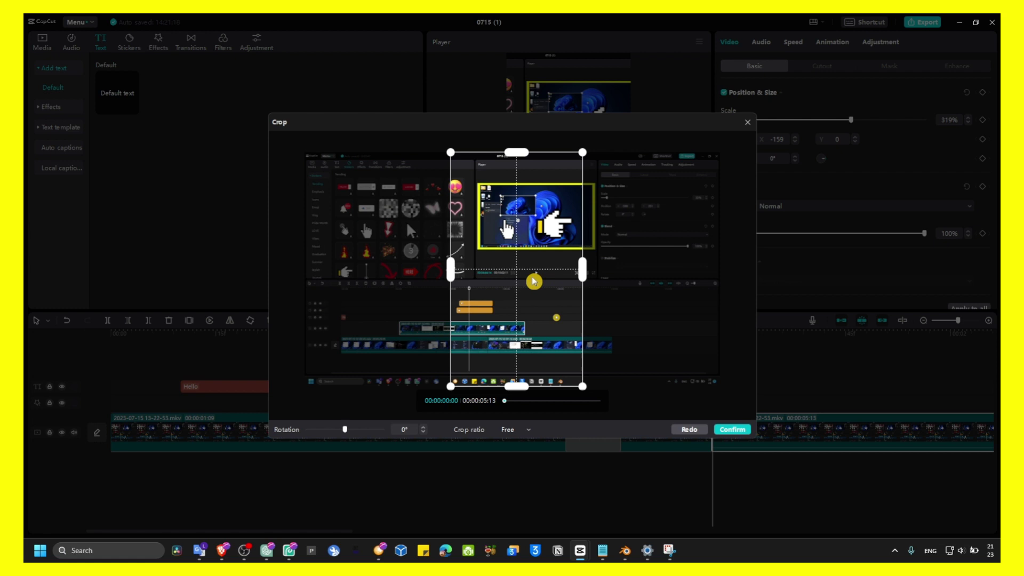
click(733, 430)
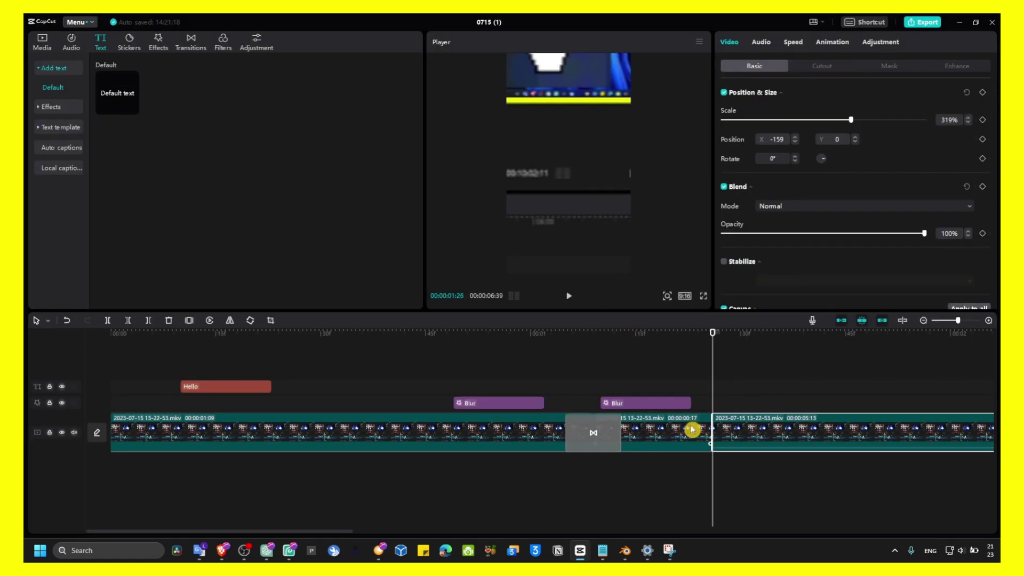
Shrink the cropped clip to 90% scale and centre it in the frame.
click(748, 432)
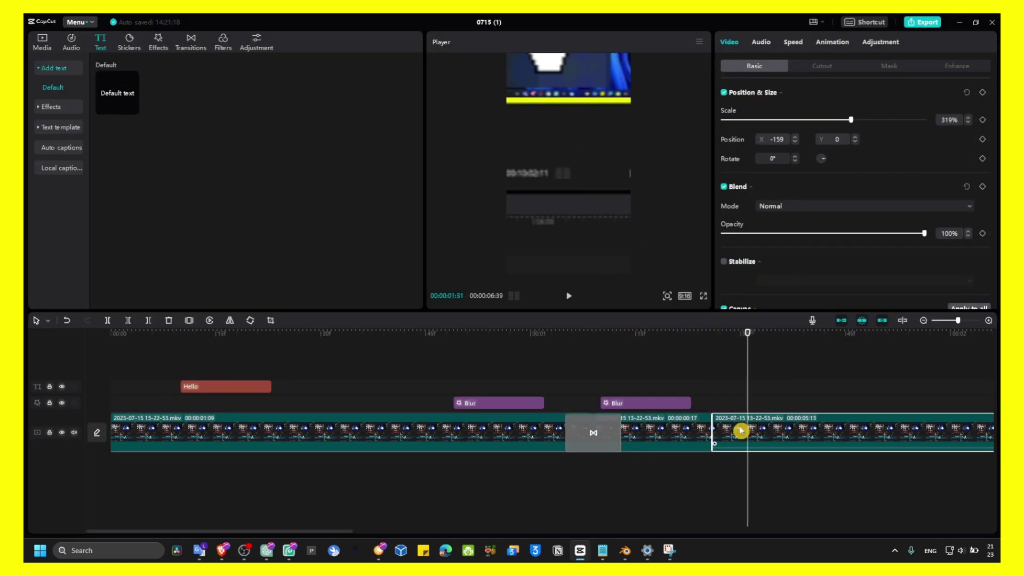
drag(851, 122, 759, 121)
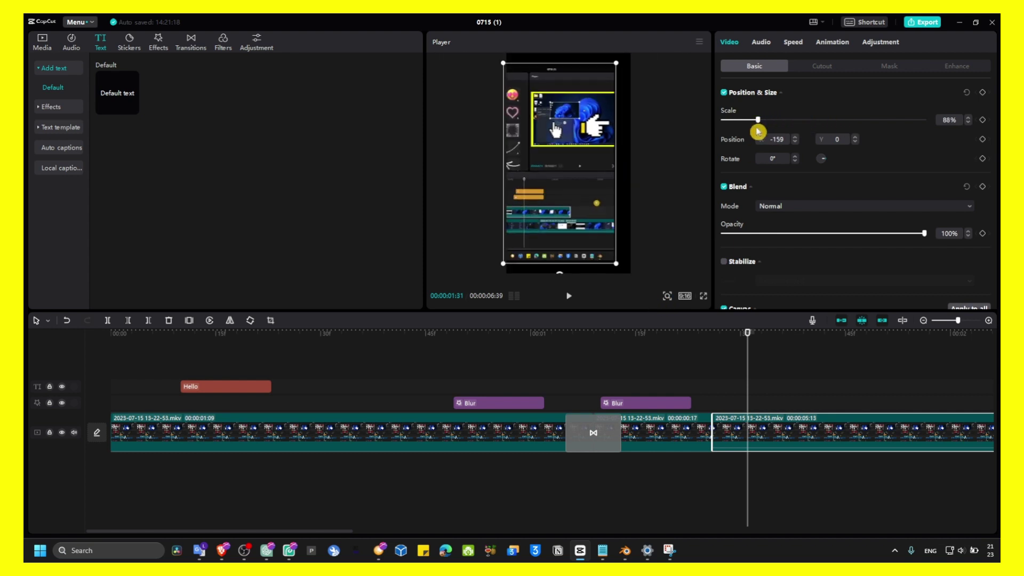
drag(589, 168, 639, 161)
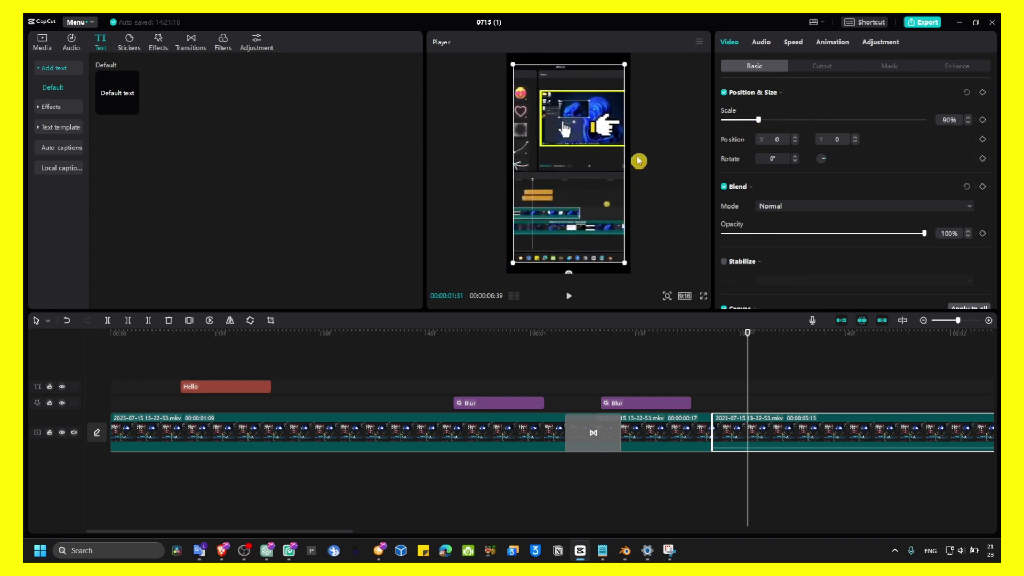
scroll(795, 229, down, 2)
Set the canvas background to a custom blue colour, 3300FF.
click(740, 291)
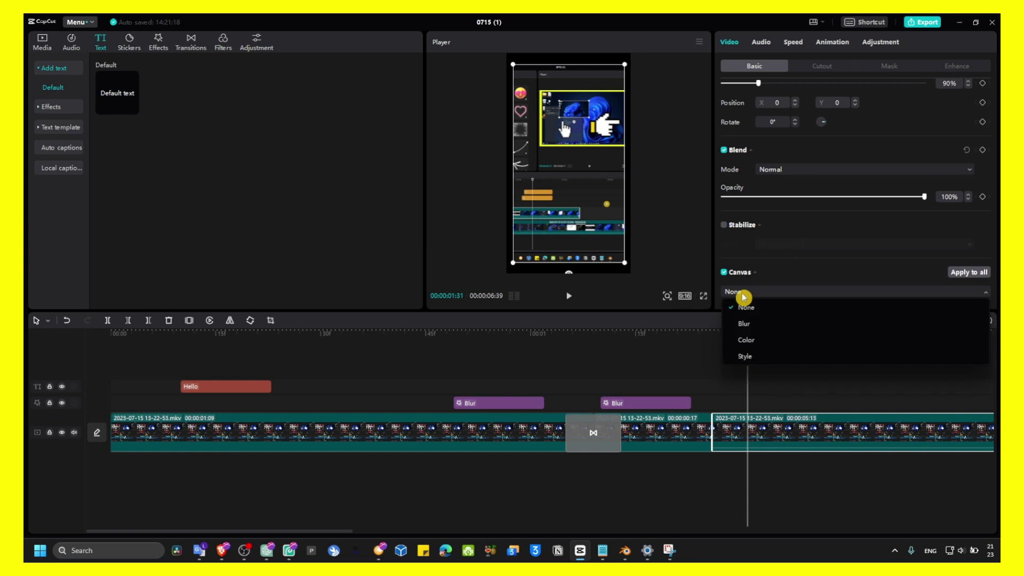
click(753, 341)
scroll(800, 240, down, 2)
click(749, 148)
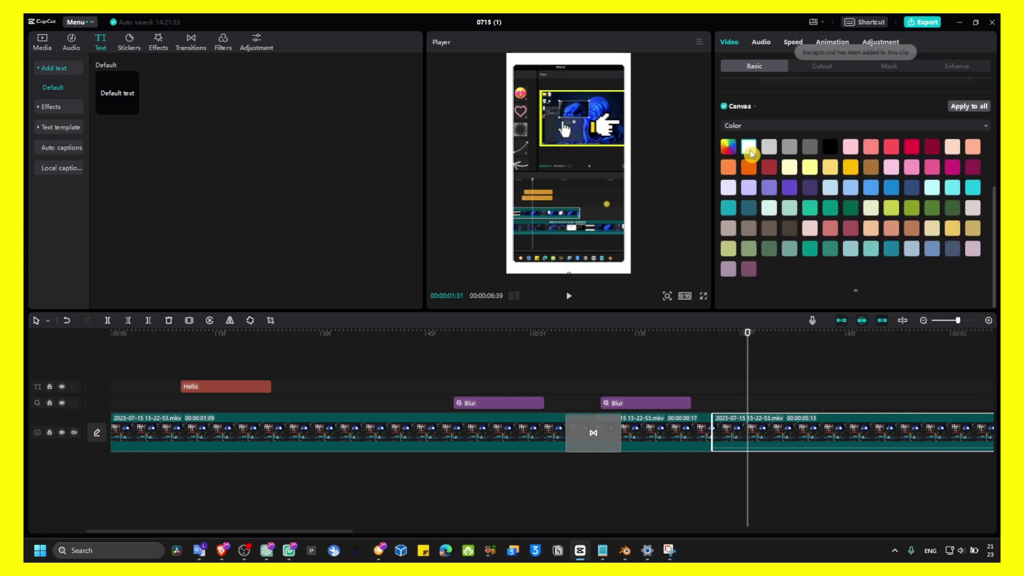
click(728, 148)
click(764, 200)
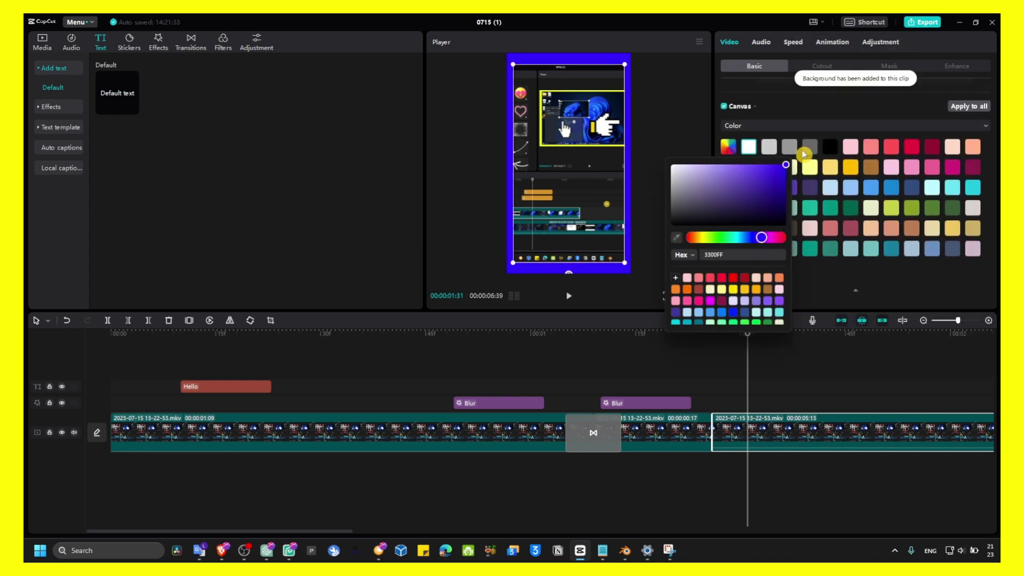
click(517, 335)
Play the edit back from the beginning and reselect the first clip.
click(112, 333)
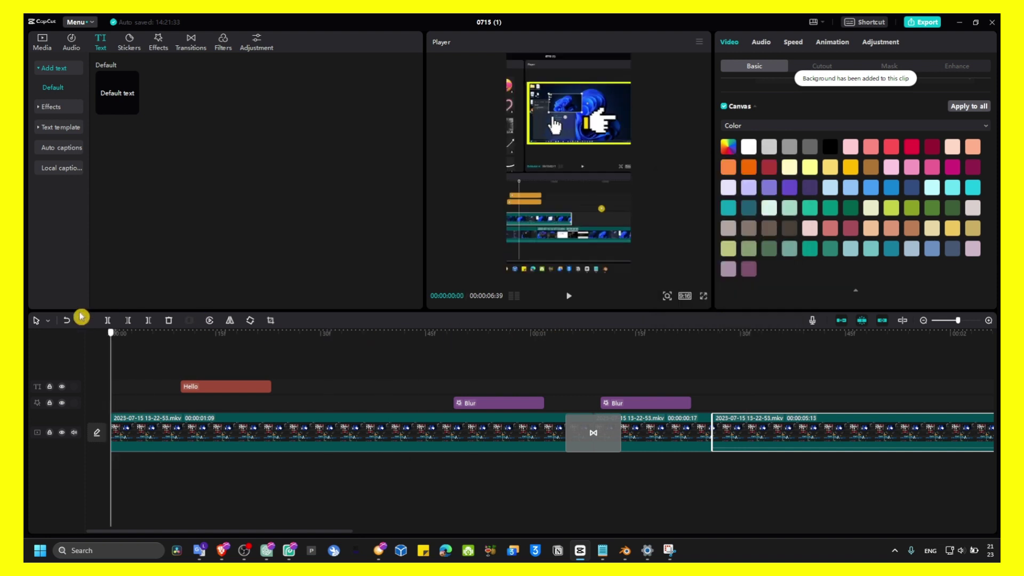
key(space)
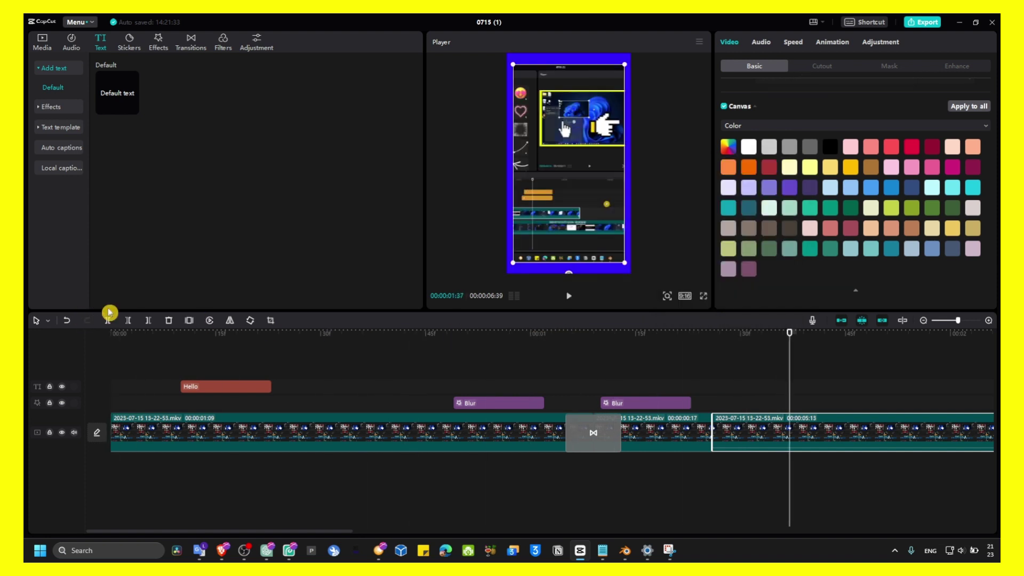
click(112, 333)
Zoom the first clip in slightly and give it a white colour canvas background.
click(149, 432)
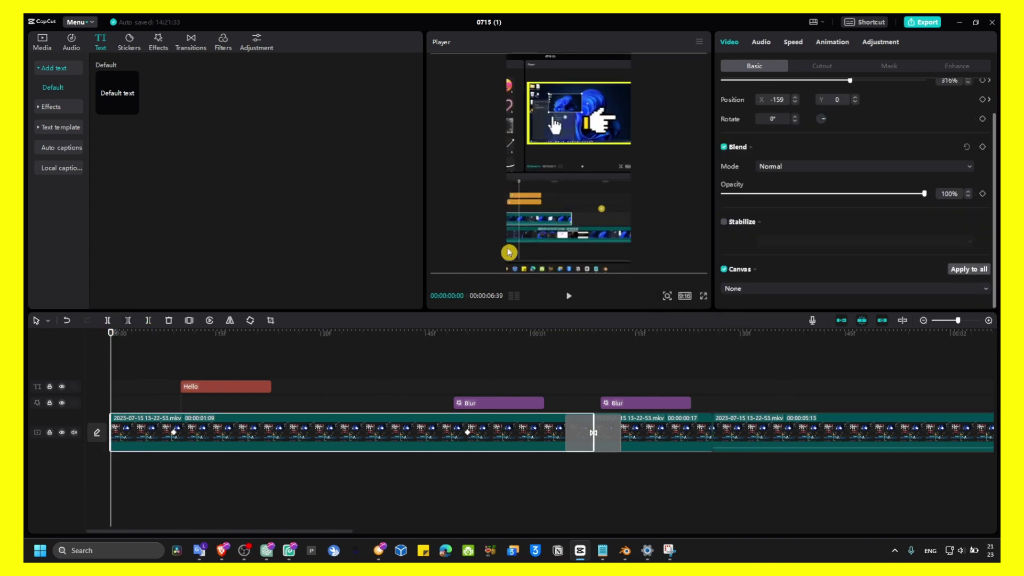
scroll(734, 184, up, 2)
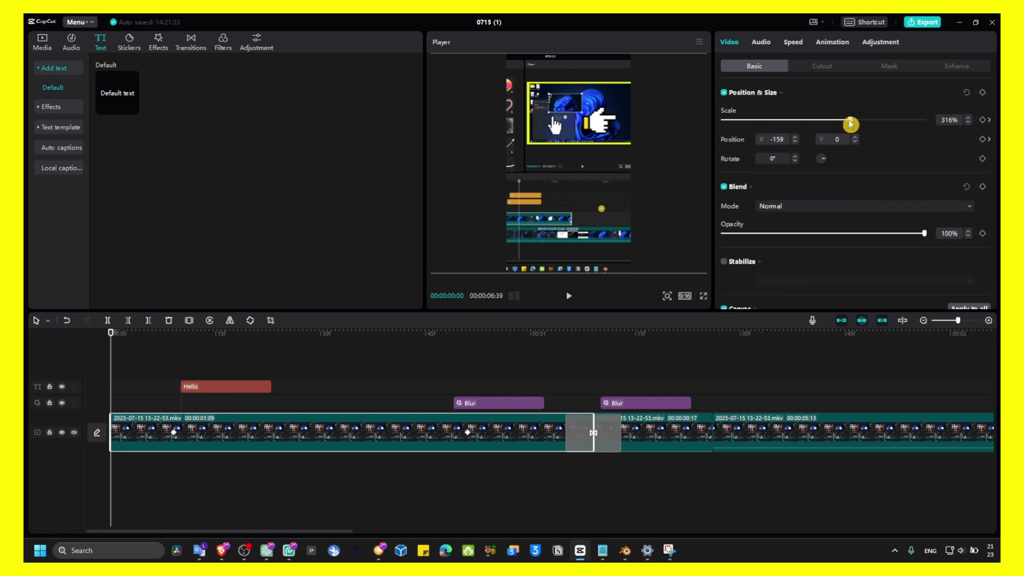
drag(850, 122, 837, 123)
scroll(773, 269, down, 2)
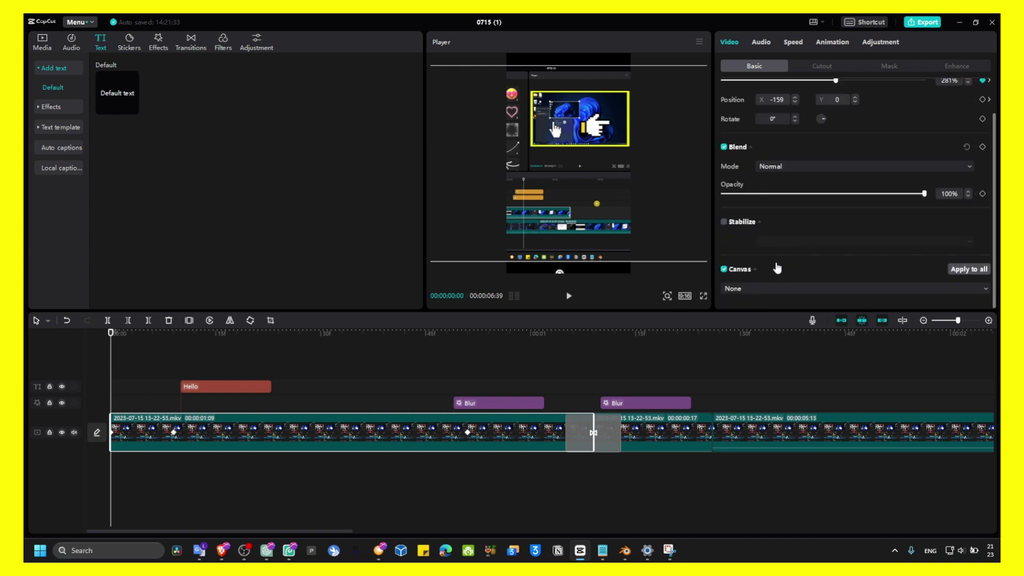
click(744, 288)
click(750, 328)
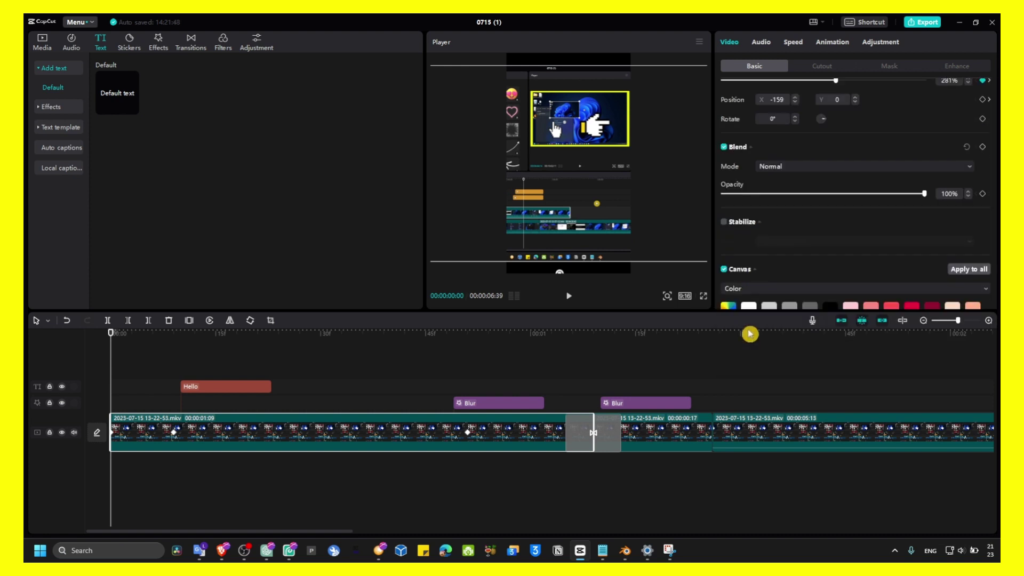
click(749, 305)
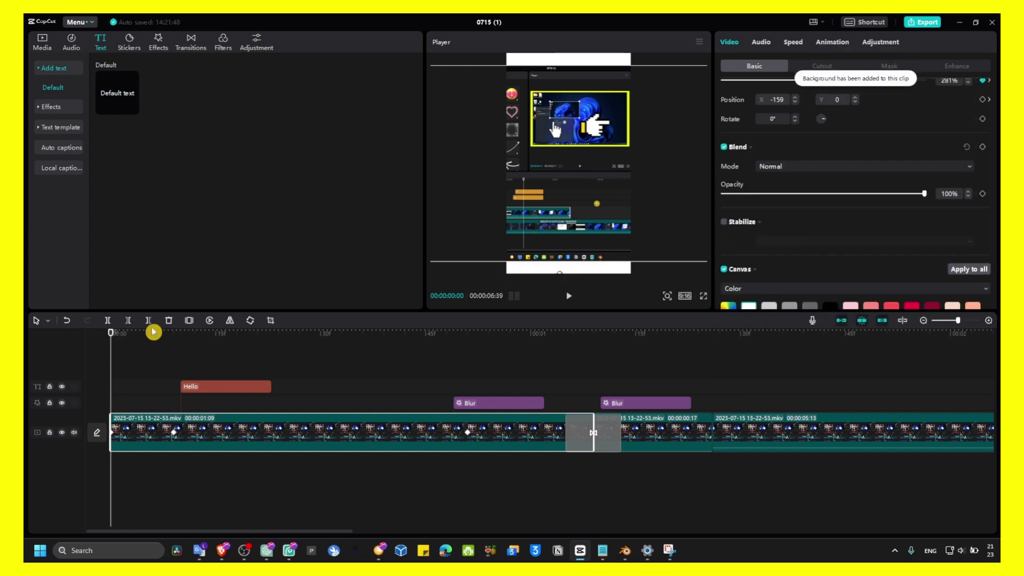
Crop the first clip to a narrow portrait strip of the footage.
click(232, 321)
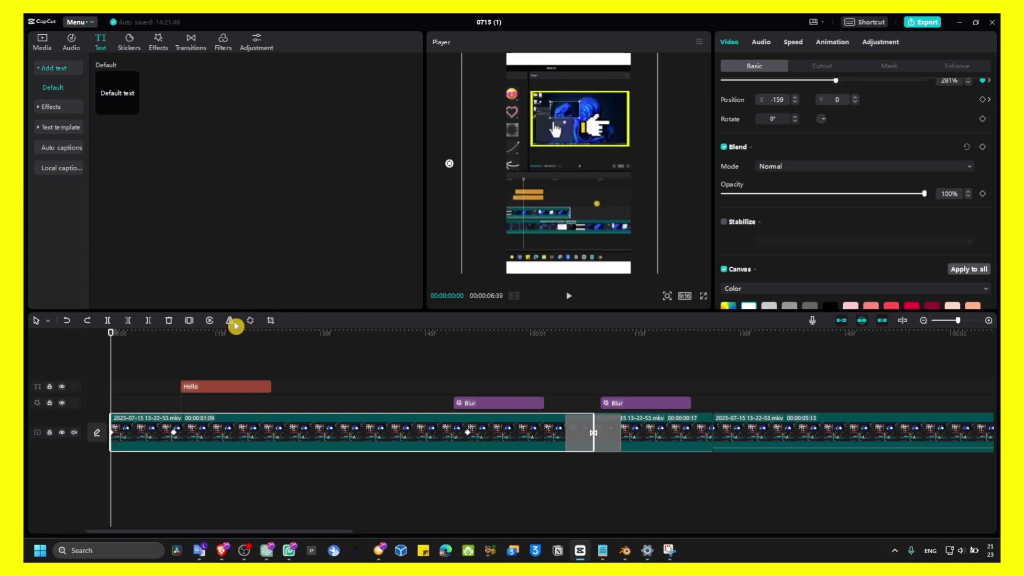
click(271, 321)
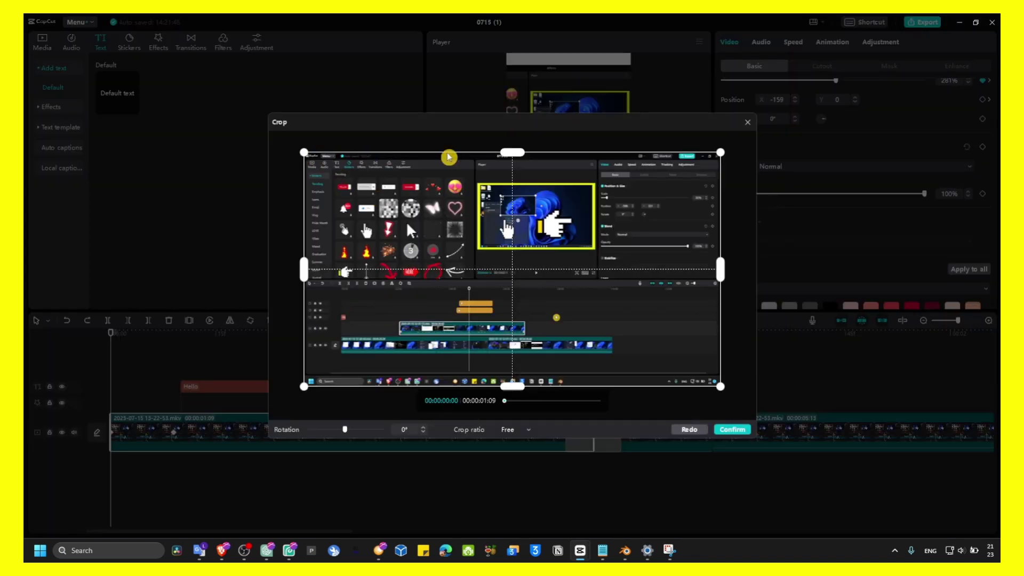
drag(304, 153, 597, 151)
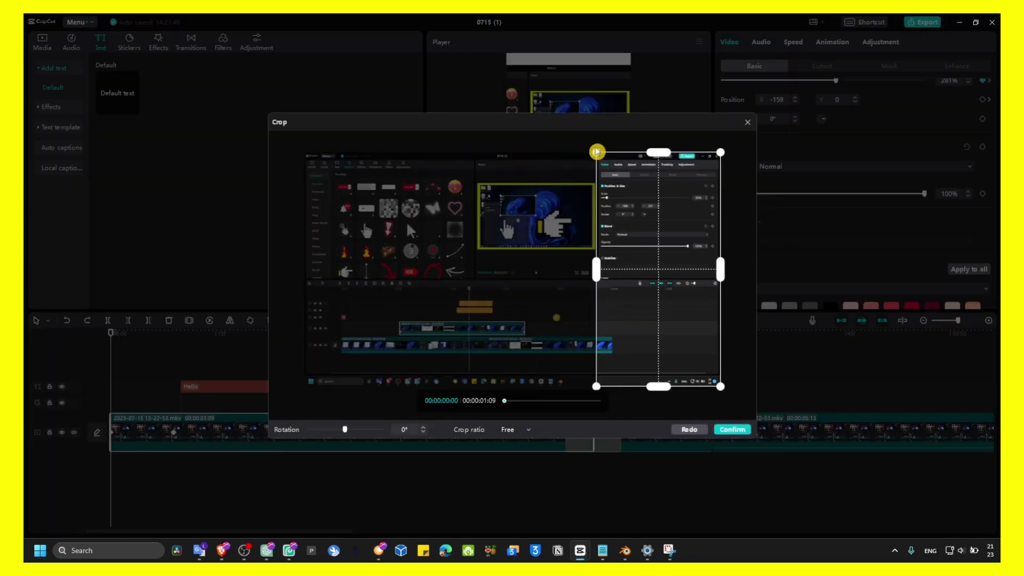
drag(688, 241, 513, 241)
click(730, 430)
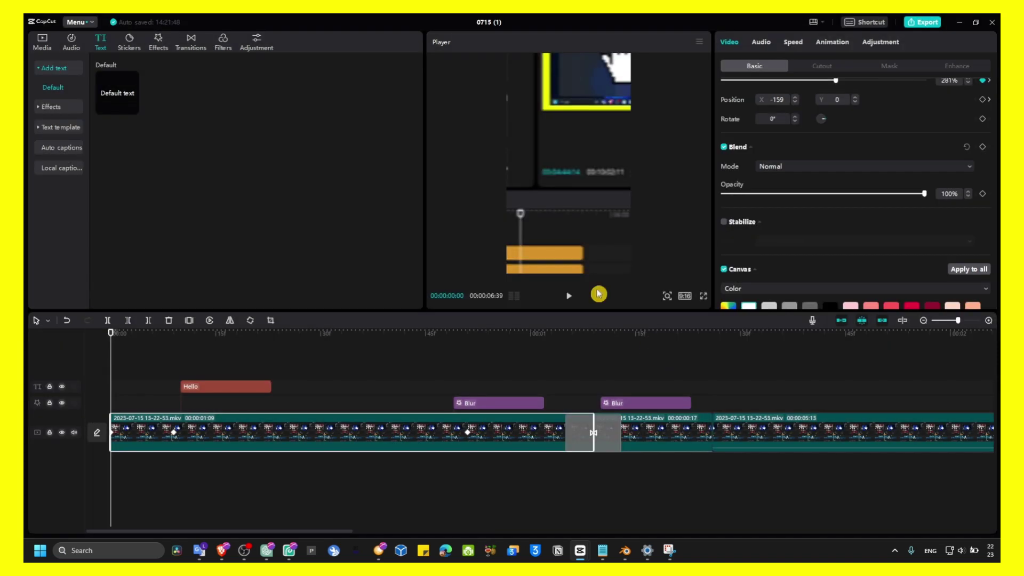
key(space)
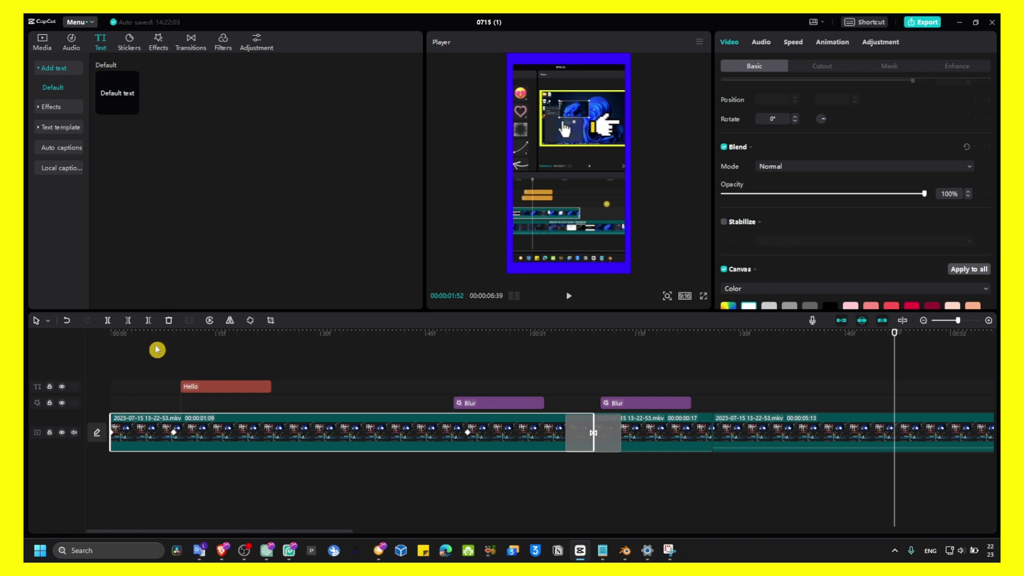
click(110, 339)
key(space)
key(space)
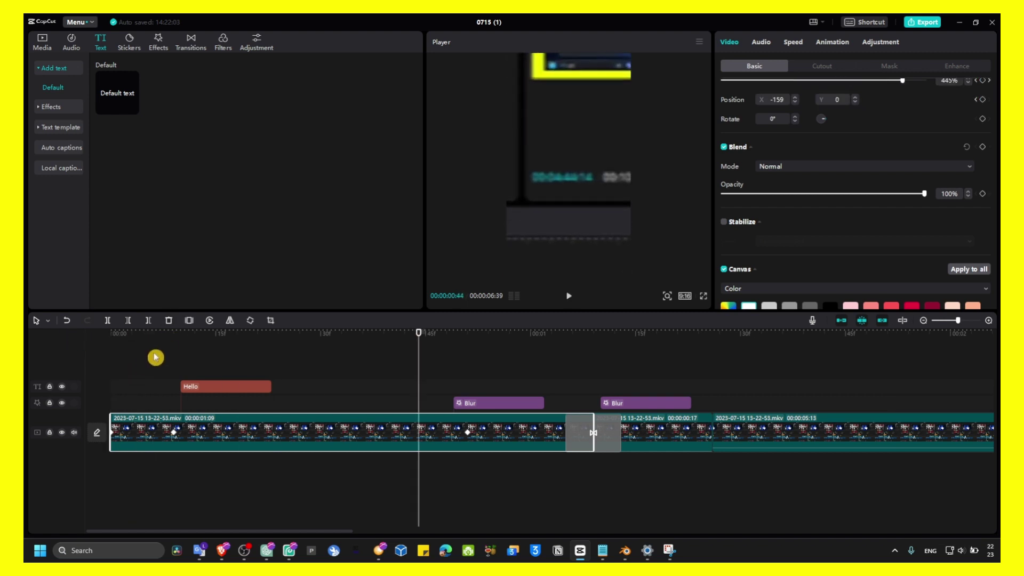
click(152, 400)
click(598, 550)
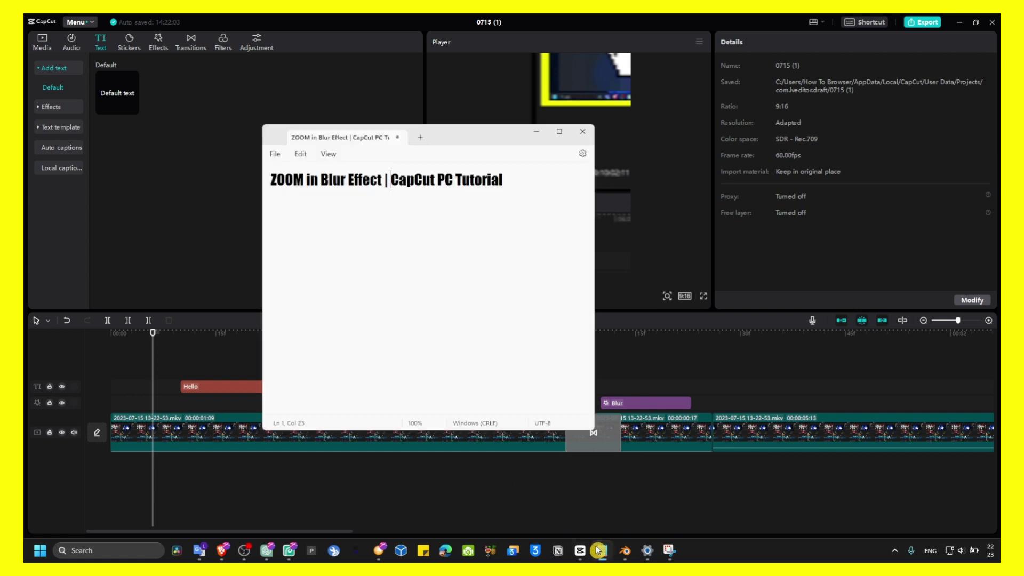
click(543, 136)
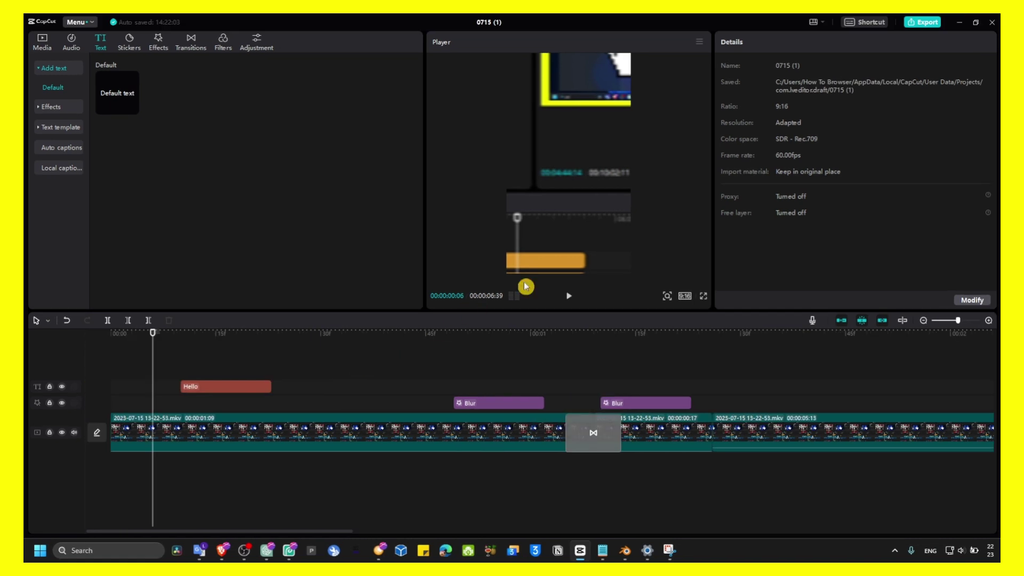
mouse_move(152, 332)
mouse_down()
mouse_move(523, 335)
mouse_move(511, 361)
mouse_up()
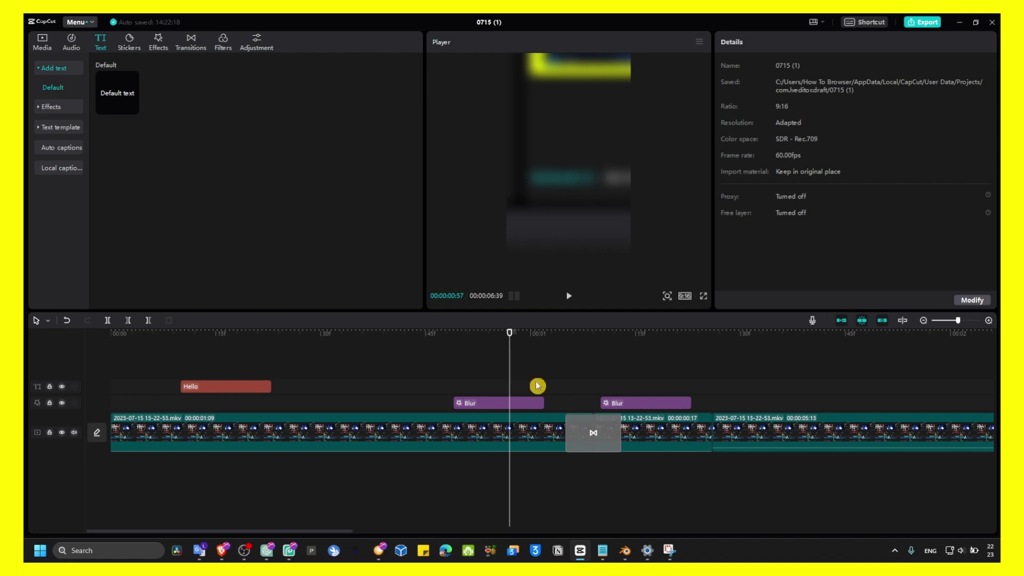